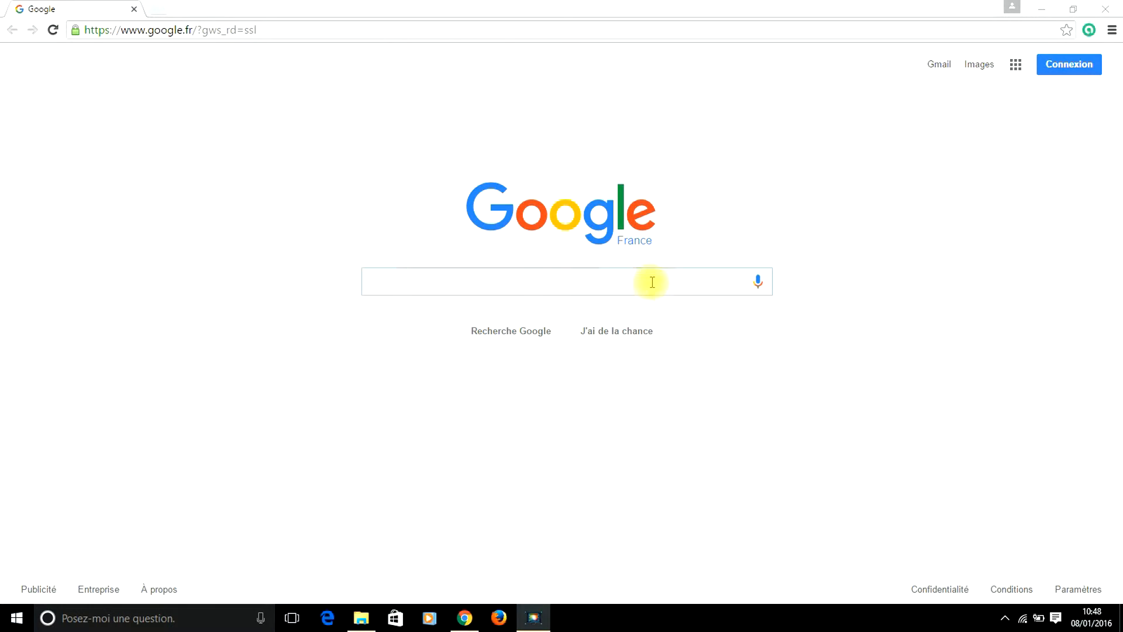
# Search Google for wordpress
pyautogui.click(647, 281)
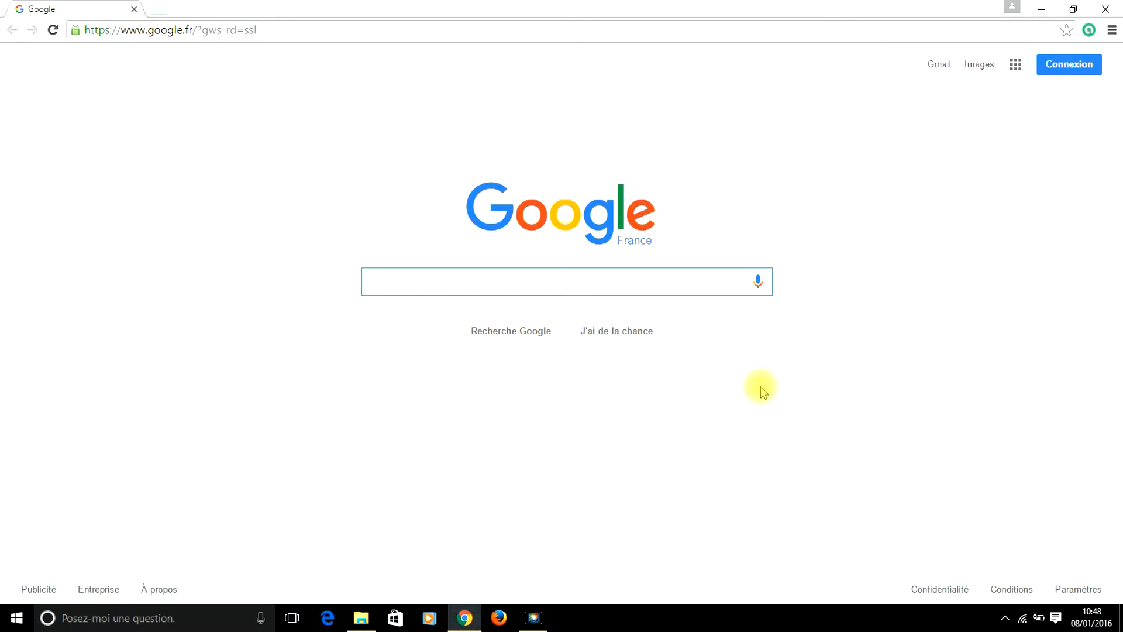
pyautogui.write('wordpred')
pyautogui.press('BackSpace')
pyautogui.write('ss')
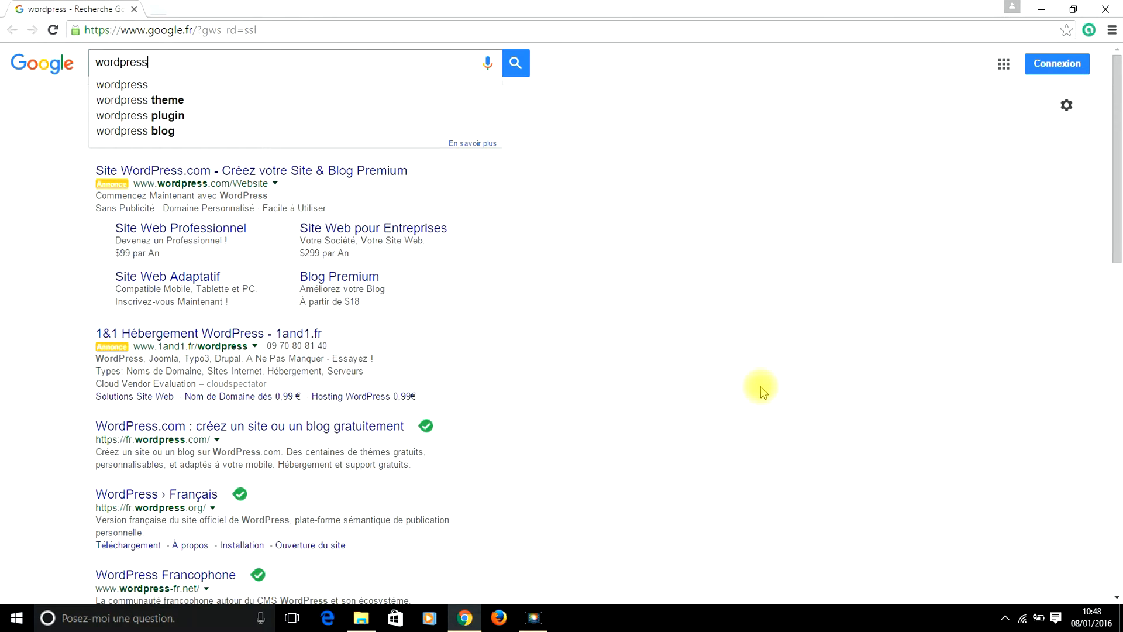
pyautogui.press('Return')
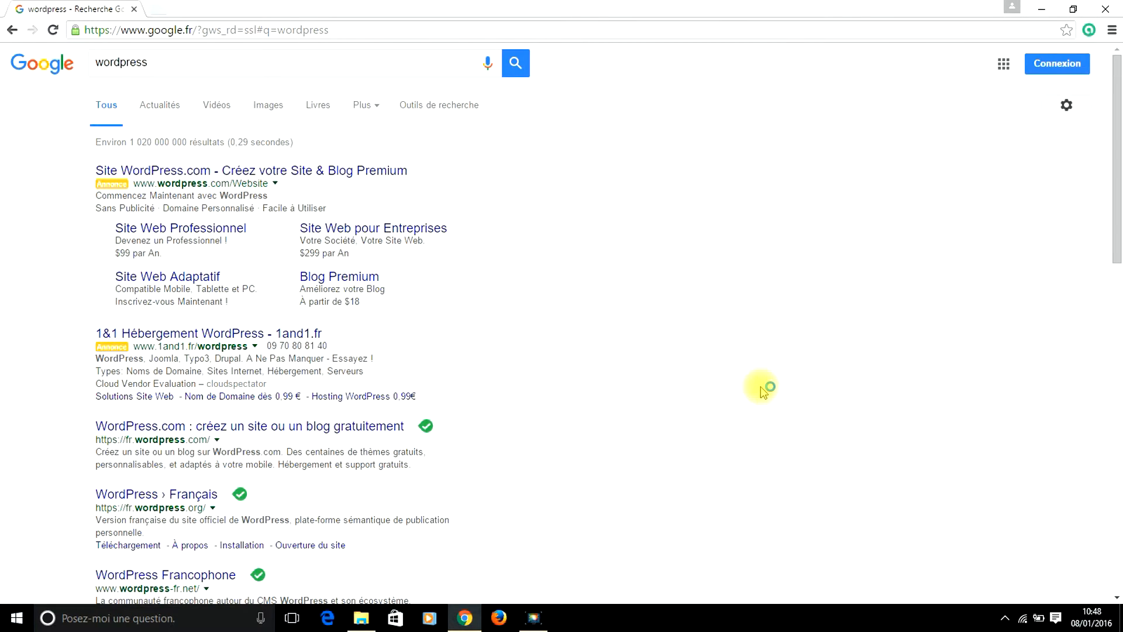
# Open the French WordPress.org site from the results and download the WordPress 4.4.1 zip archive
pyautogui.scroll(-1, 547, 389)
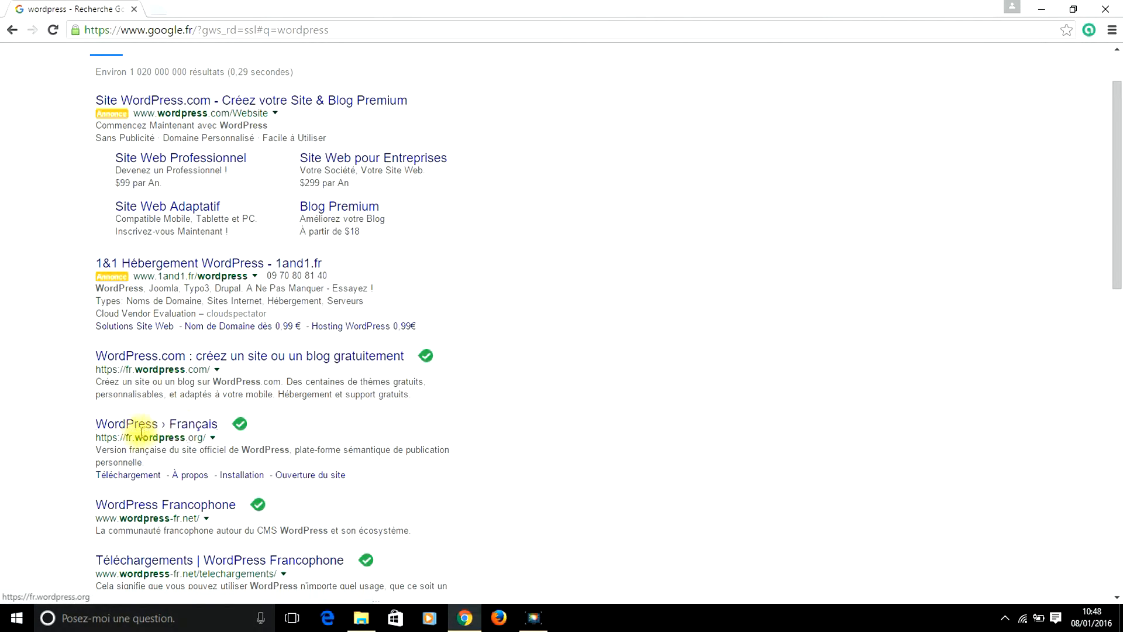
pyautogui.click(173, 432)
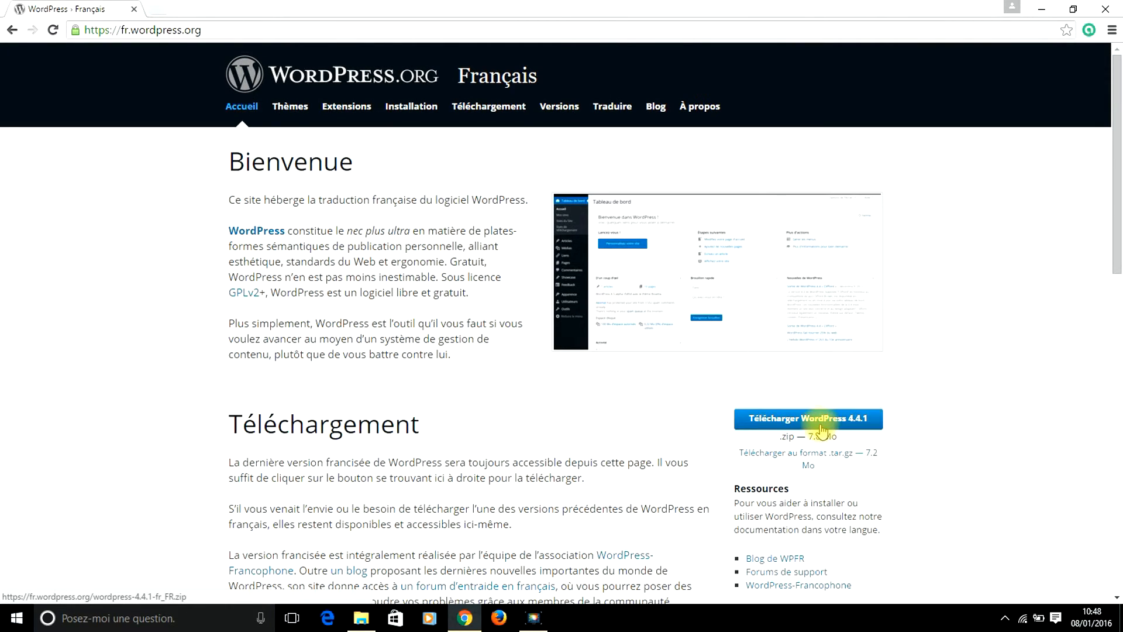
pyautogui.click(849, 422)
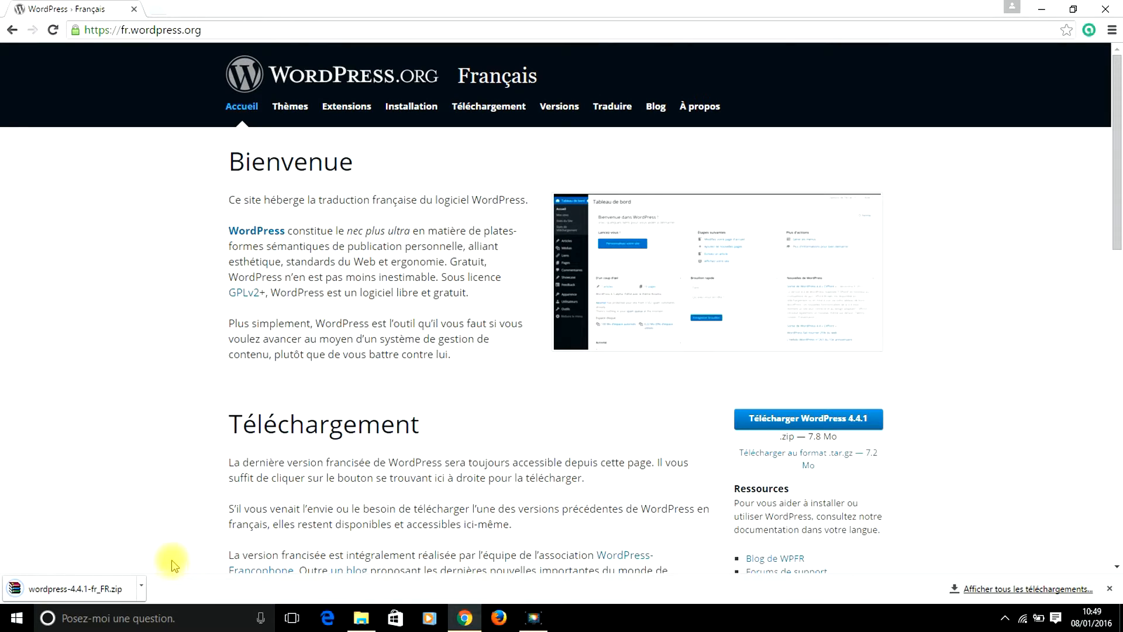
# Switch to File Explorer and open the wordpress folder inside the extracted wordpress-4.4.1-fr_FR folder
pyautogui.click(361, 618)
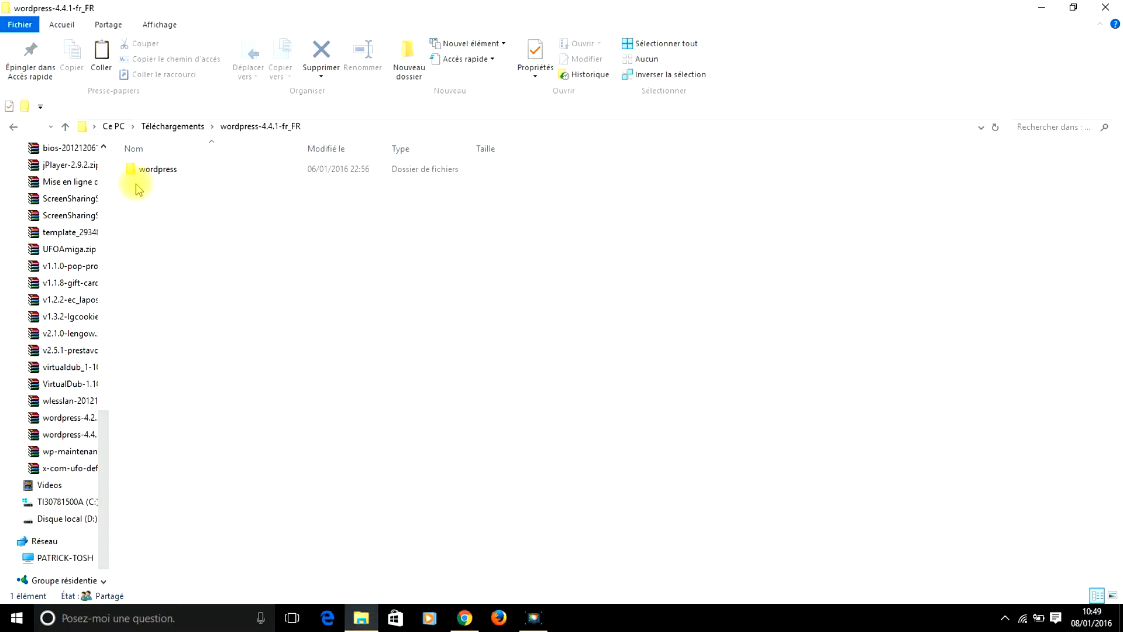
pyautogui.doubleClick(163, 175)
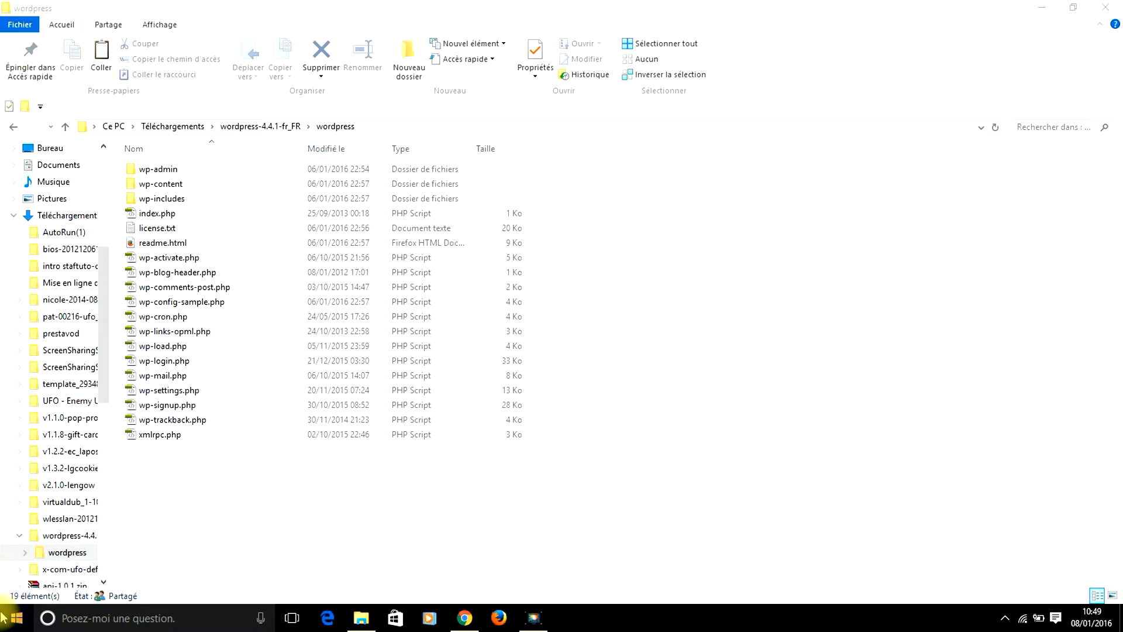
# Launch FileZilla from the installed applications
pyautogui.press('super')
pyautogui.click(43, 588)
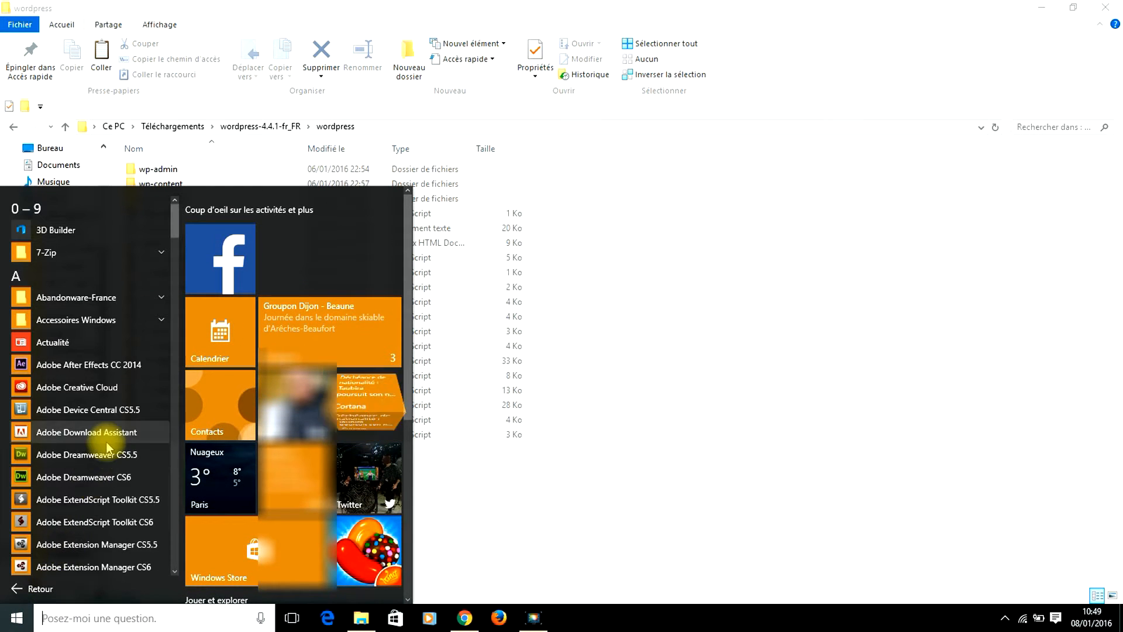
pyautogui.scroll(-5, 99, 433)
pyautogui.scroll(-8, 99, 431)
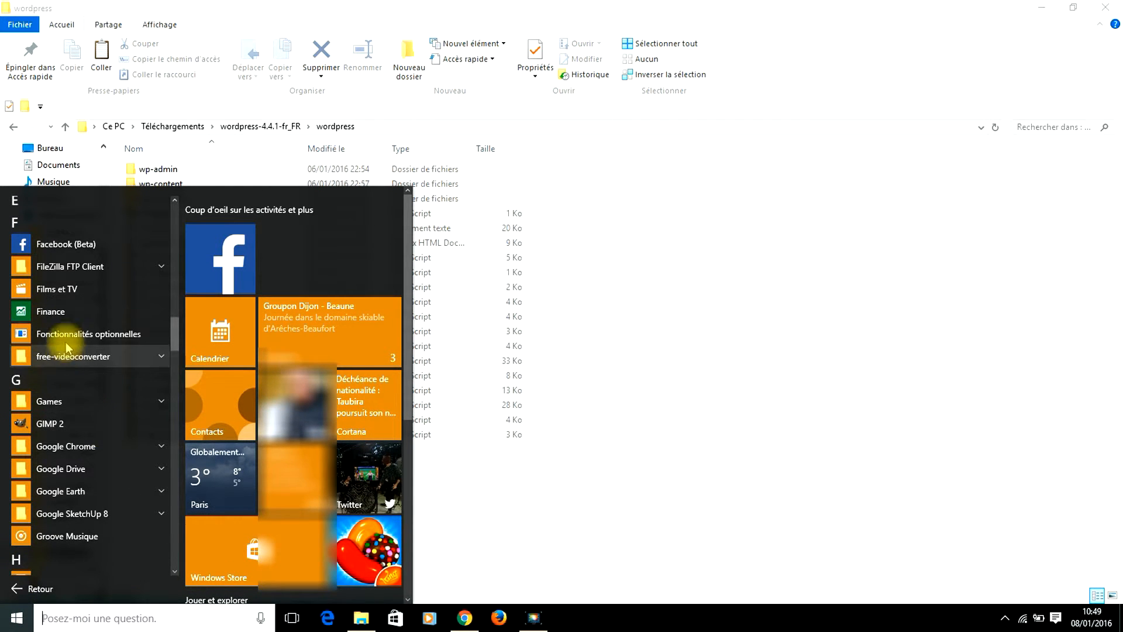
pyautogui.click(74, 267)
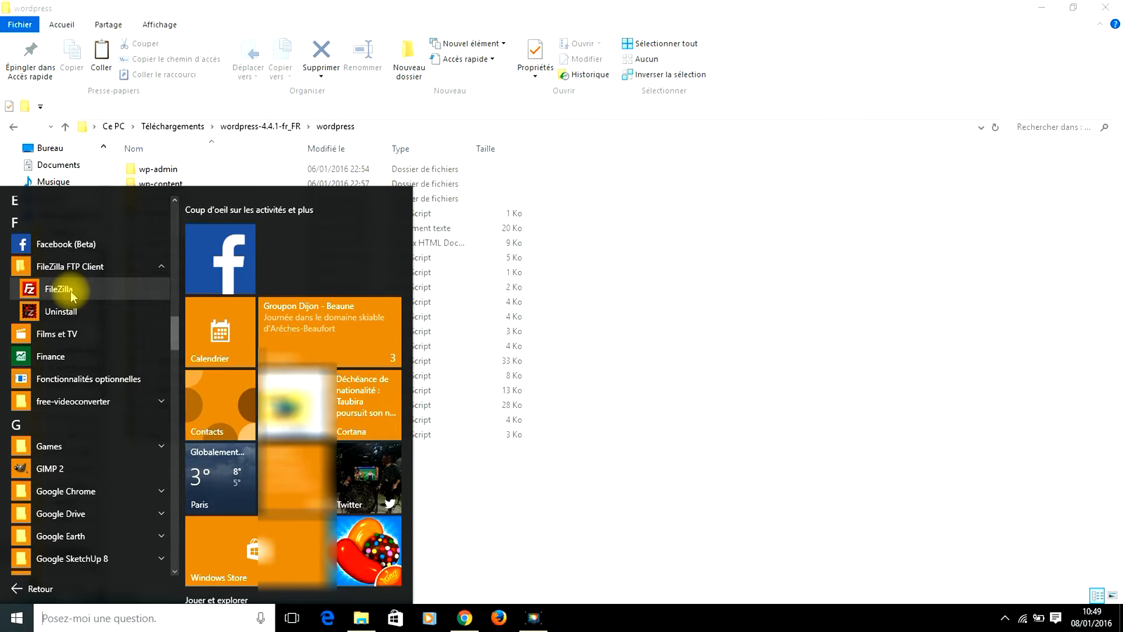
pyautogui.click(72, 292)
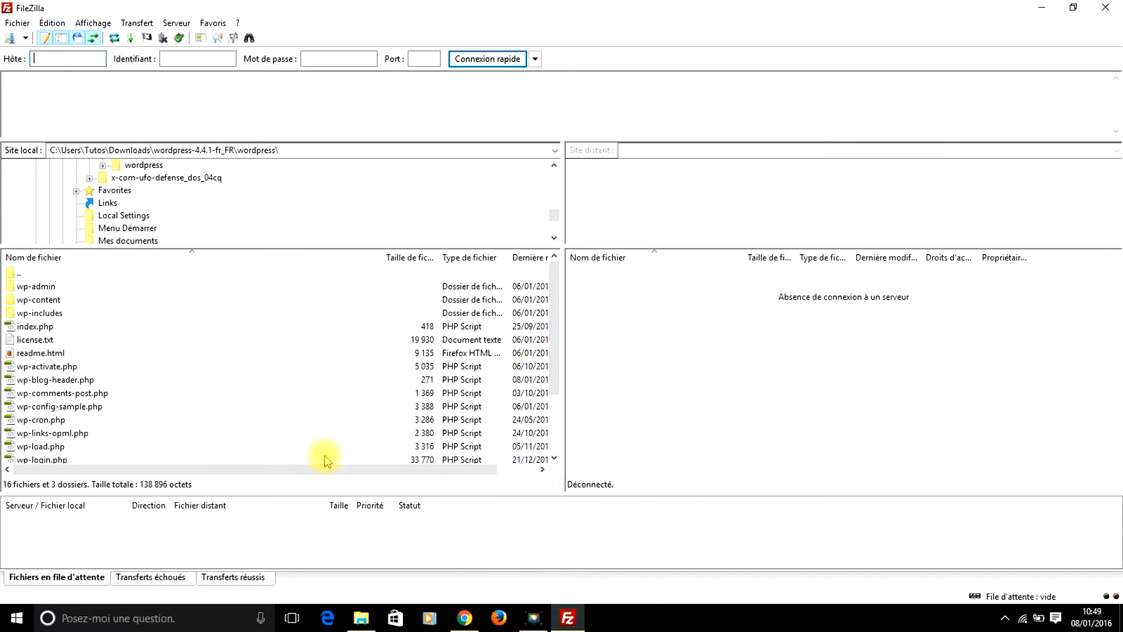
# Select all local WordPress folders and files from wp-admin to xmlrpc.php, and close FileZilla
pyautogui.click(33, 64)
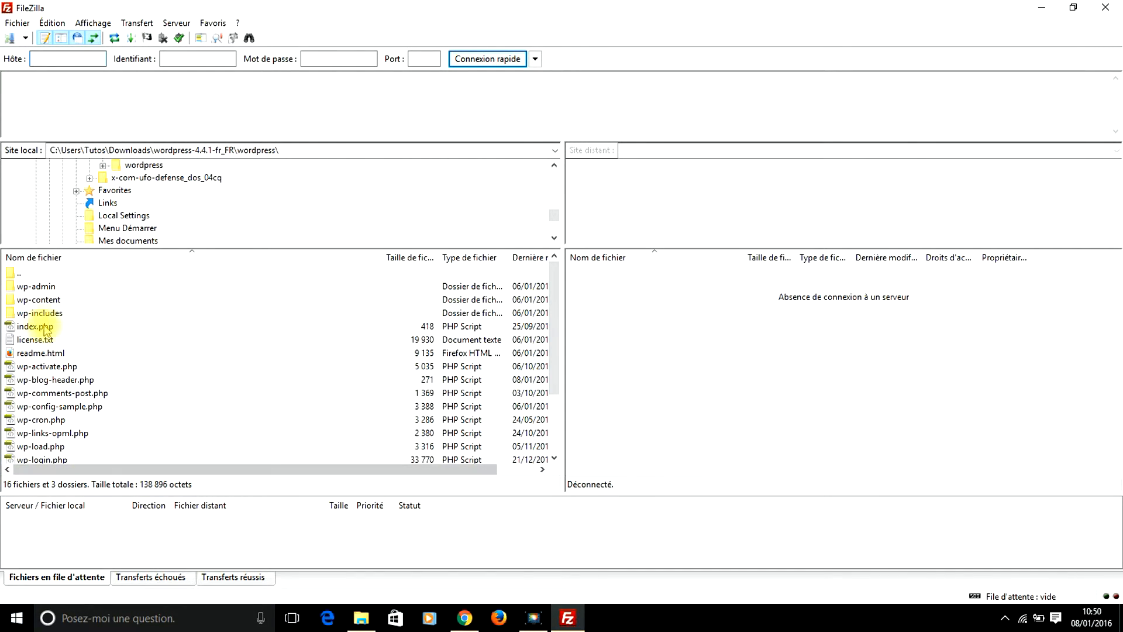
pyautogui.click(37, 287)
pyautogui.scroll(-2, 54, 342)
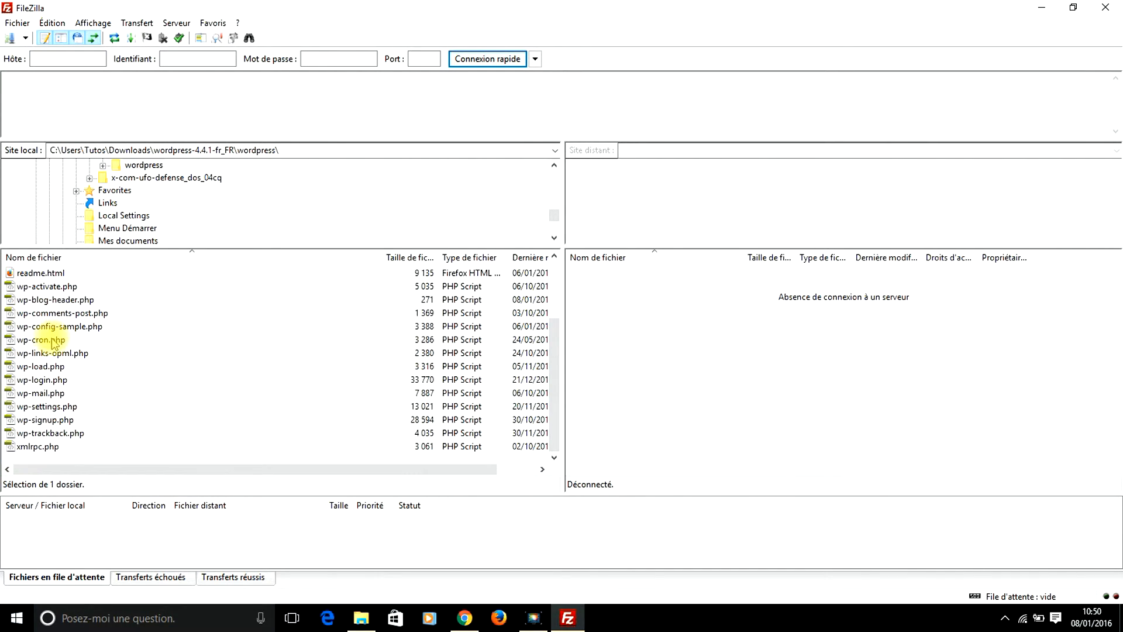
pyautogui.keyDown('shift'); pyautogui.click(28, 448); pyautogui.keyUp('shift')
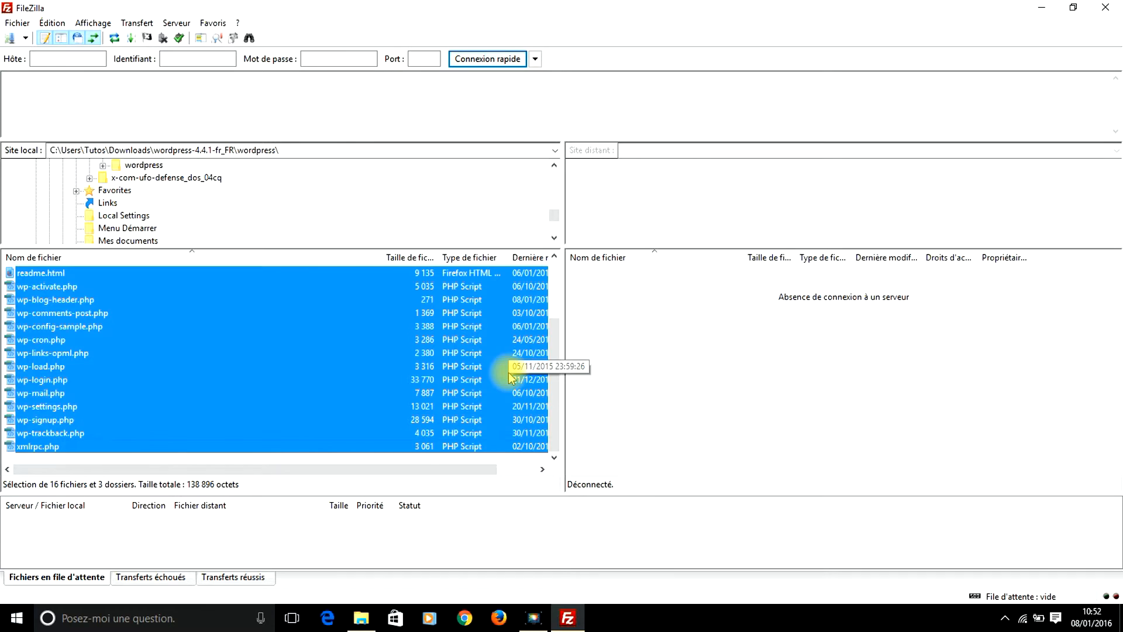
pyautogui.click(1105, 7)
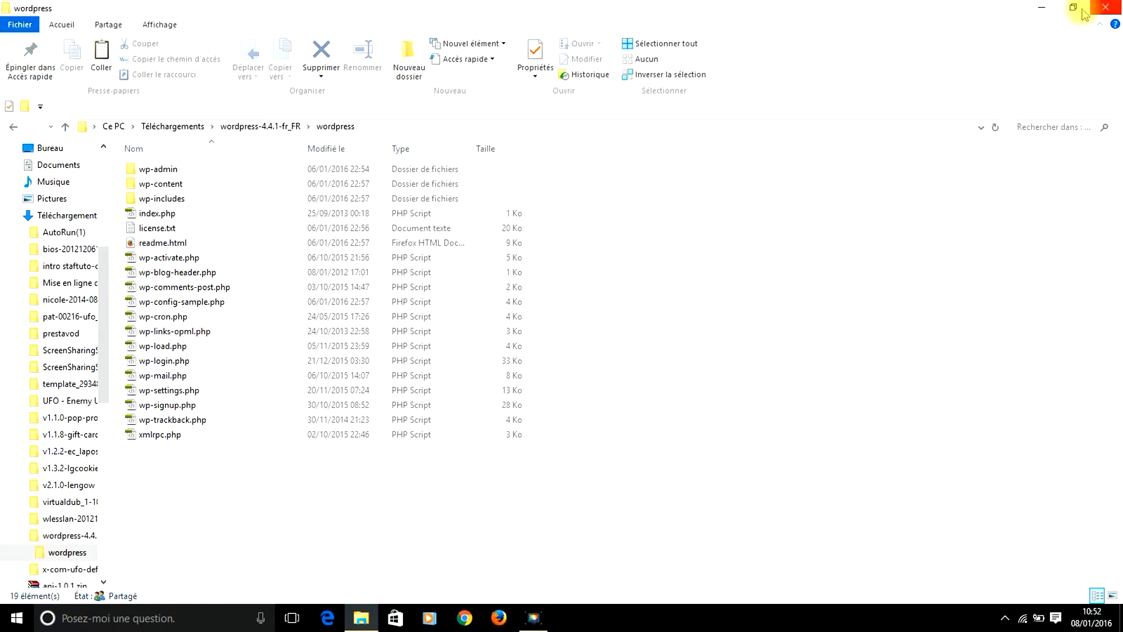
# Switch to Chrome, load patrick-informatique.com/tutowordpress and continue from the WordPress welcome page to the database connection form
pyautogui.click(465, 618)
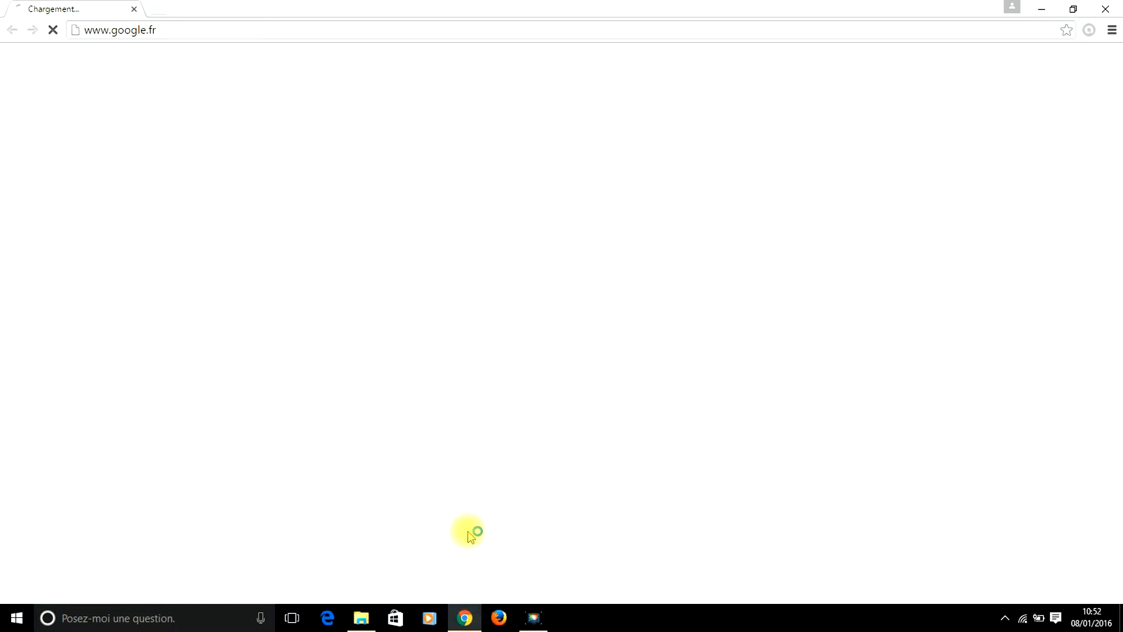
pyautogui.click(174, 30)
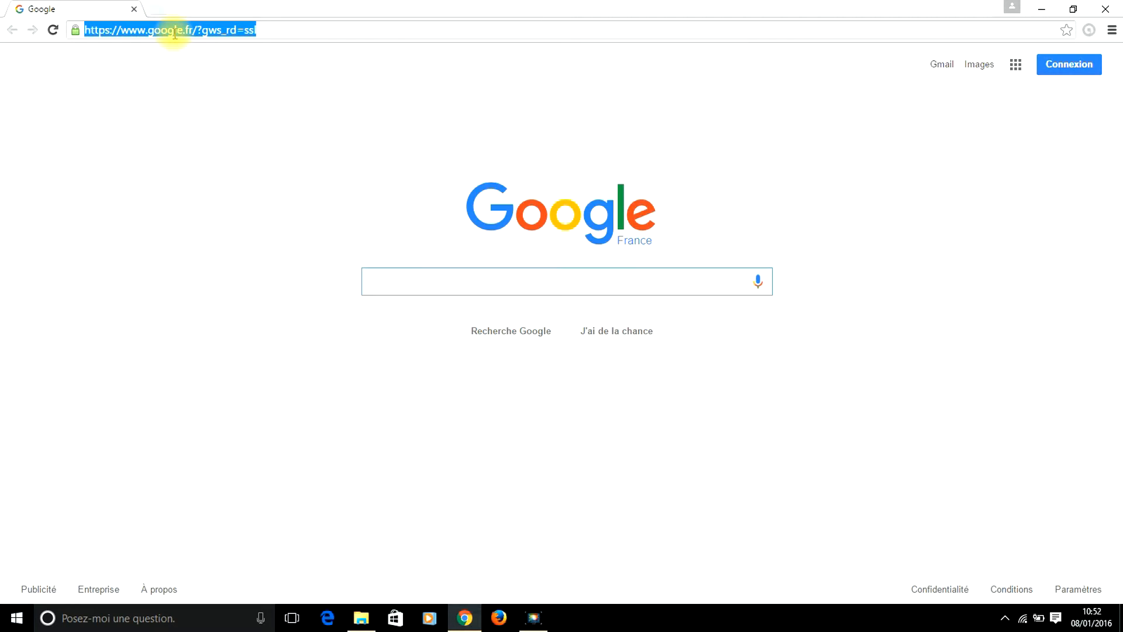
pyautogui.write('pat')
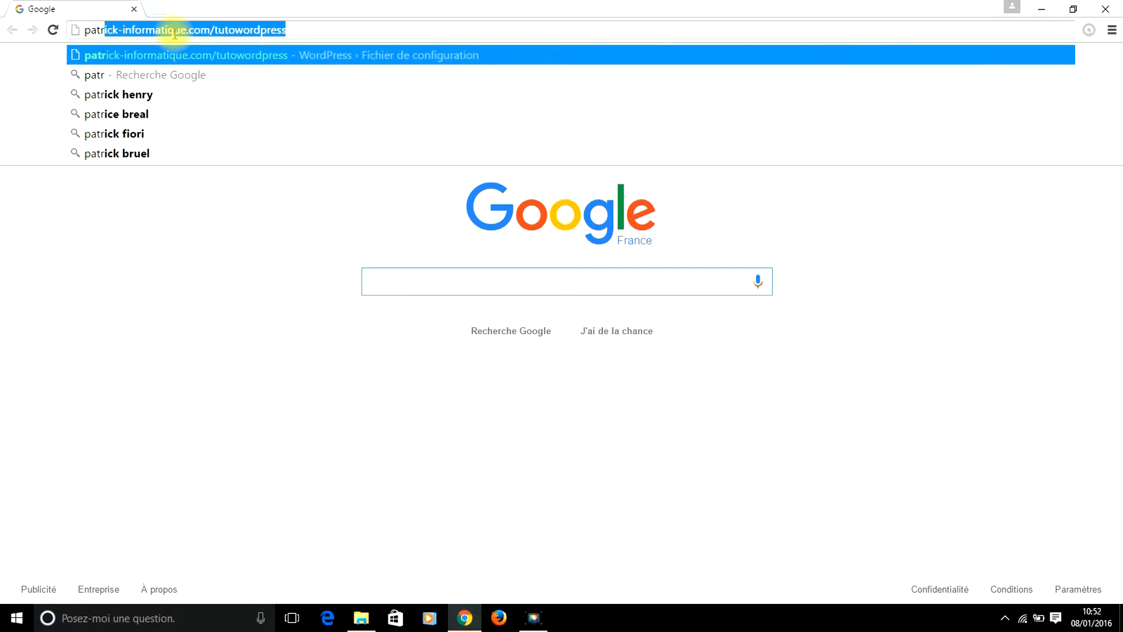
pyautogui.press('Return')
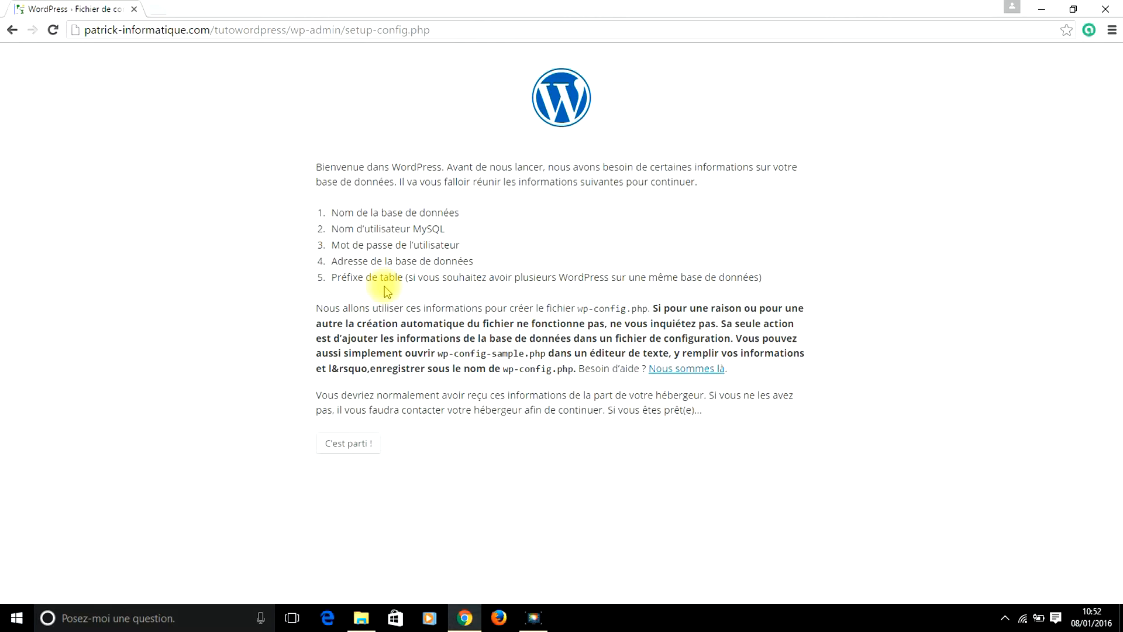
pyautogui.click(347, 444)
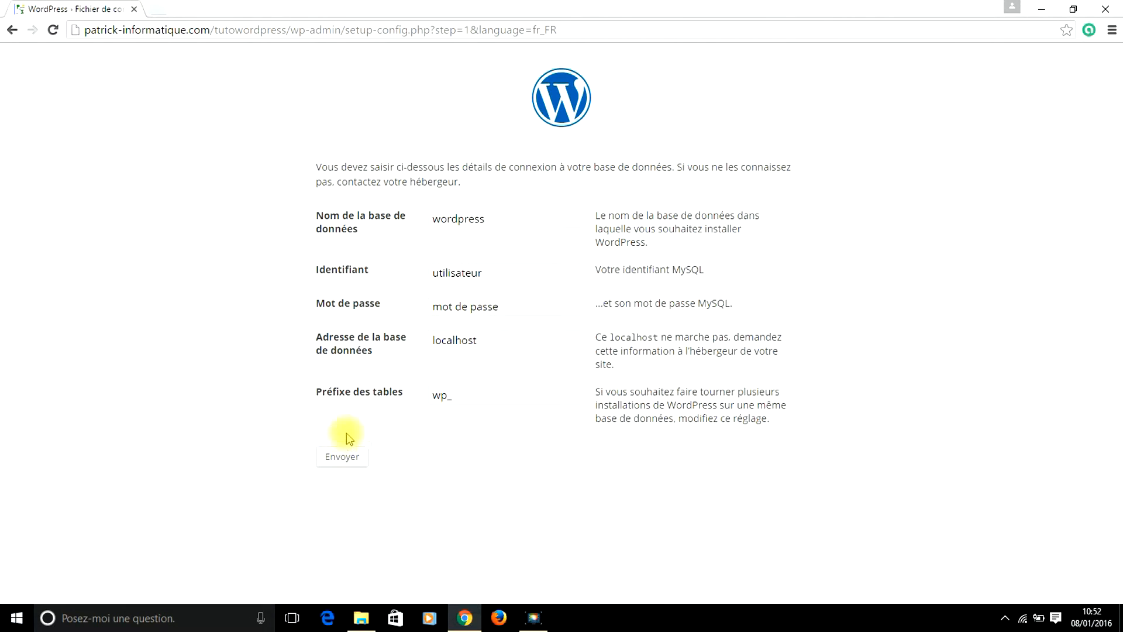
# Fill in the database name and the MySQL username in the connection form
pyautogui.doubleClick(486, 220)
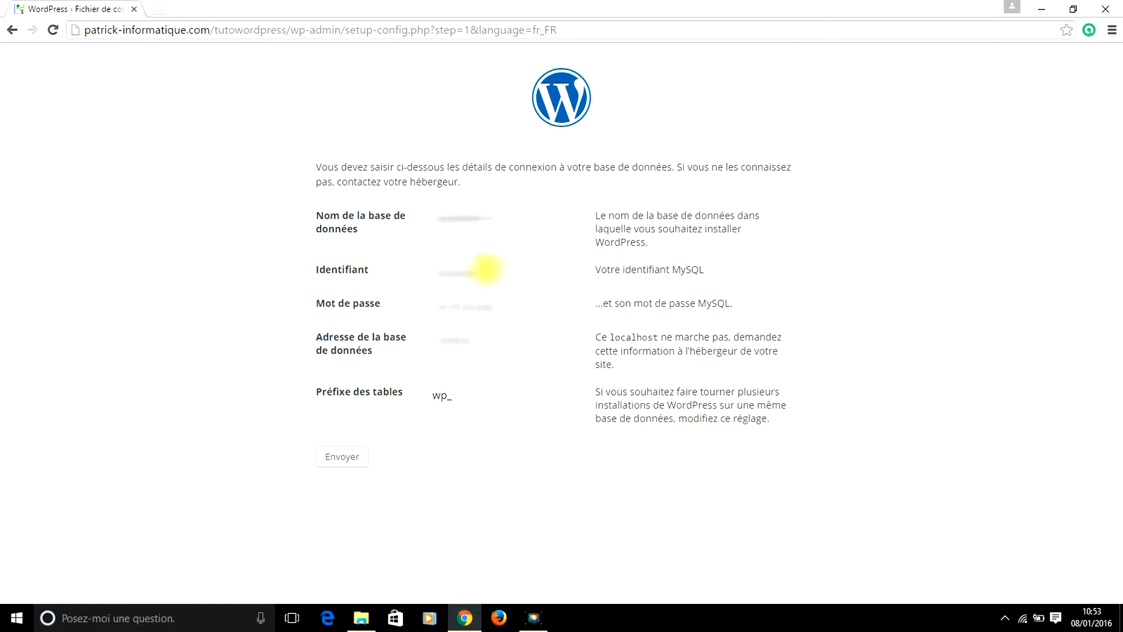
pyautogui.doubleClick(487, 269)
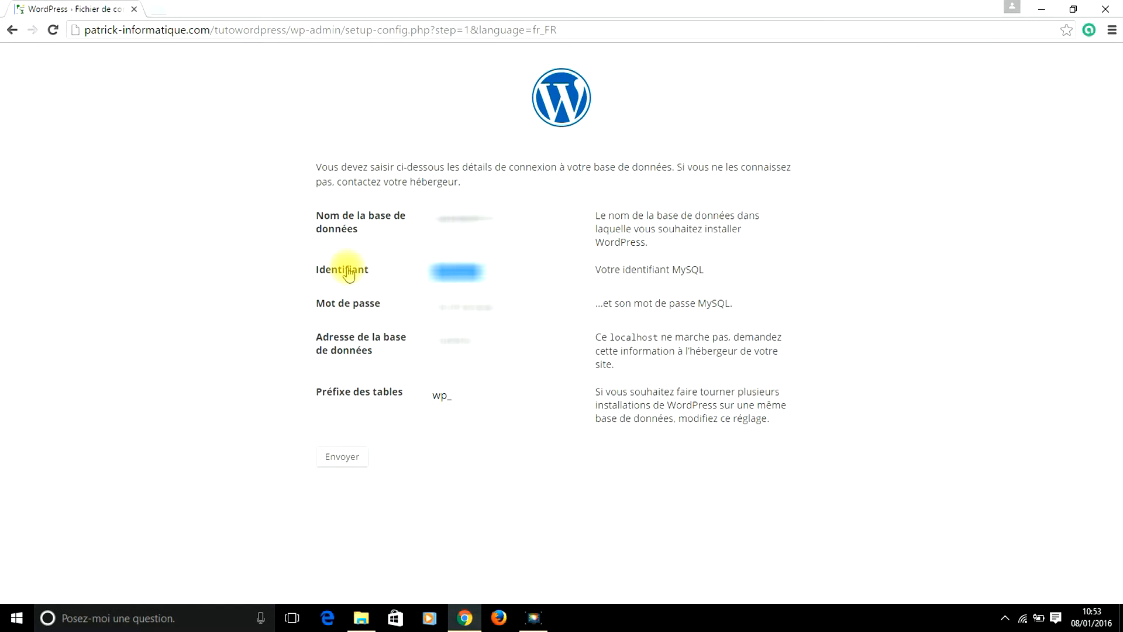
pyautogui.write('ro')
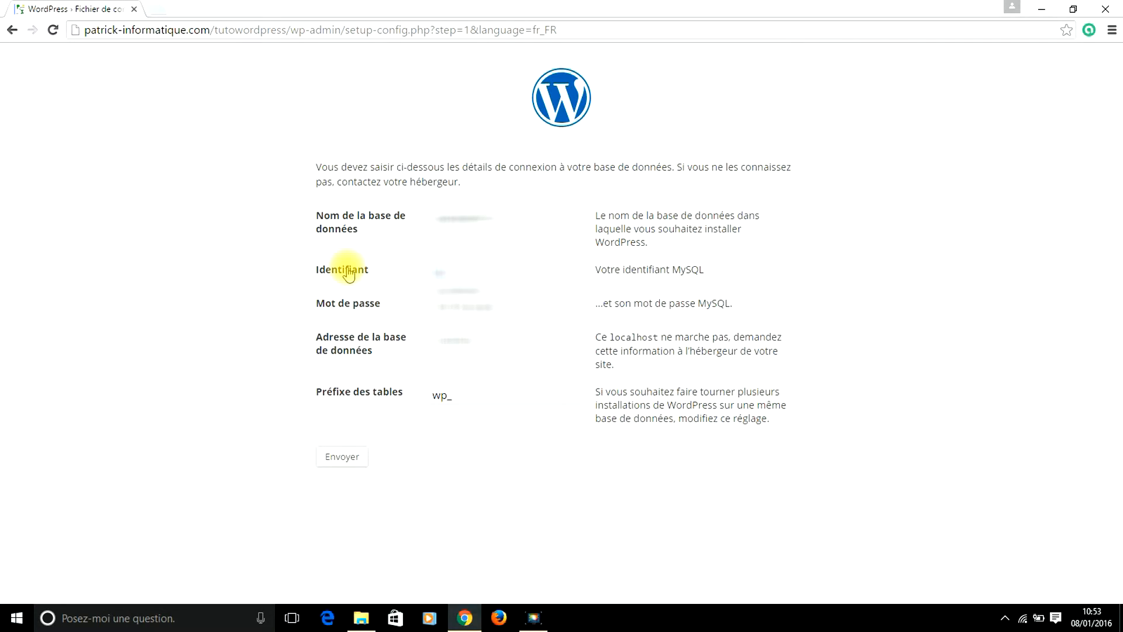
pyautogui.press('Down')
pyautogui.press('Return')
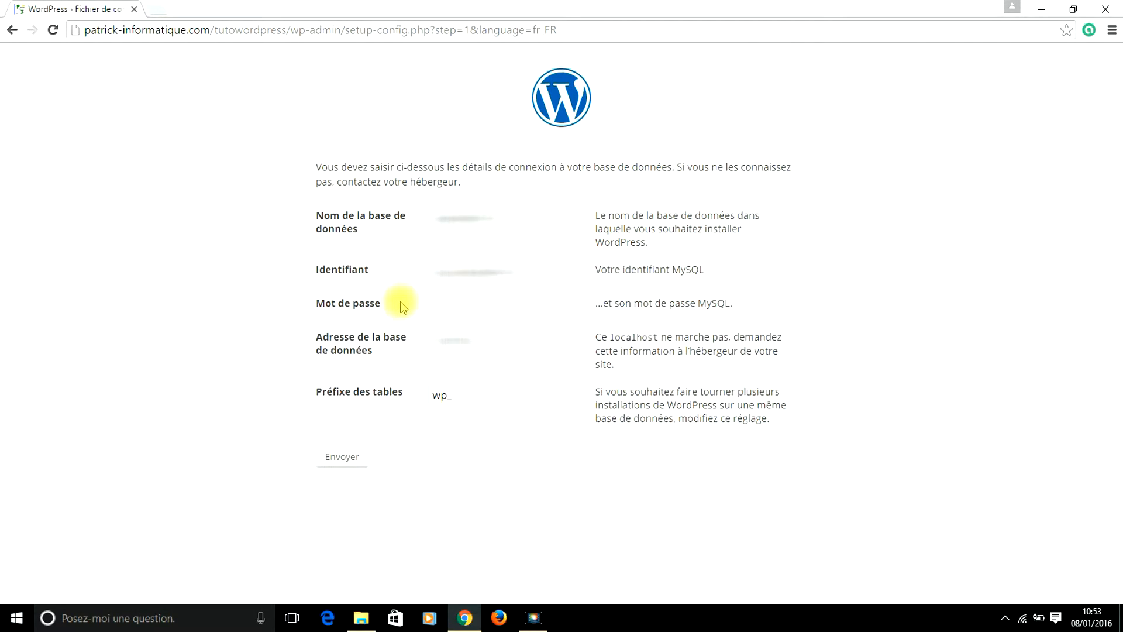
# Enter the MySQL password and replace the default database address with the host's database server address
pyautogui.write('*******')
pyautogui.click(402, 346)
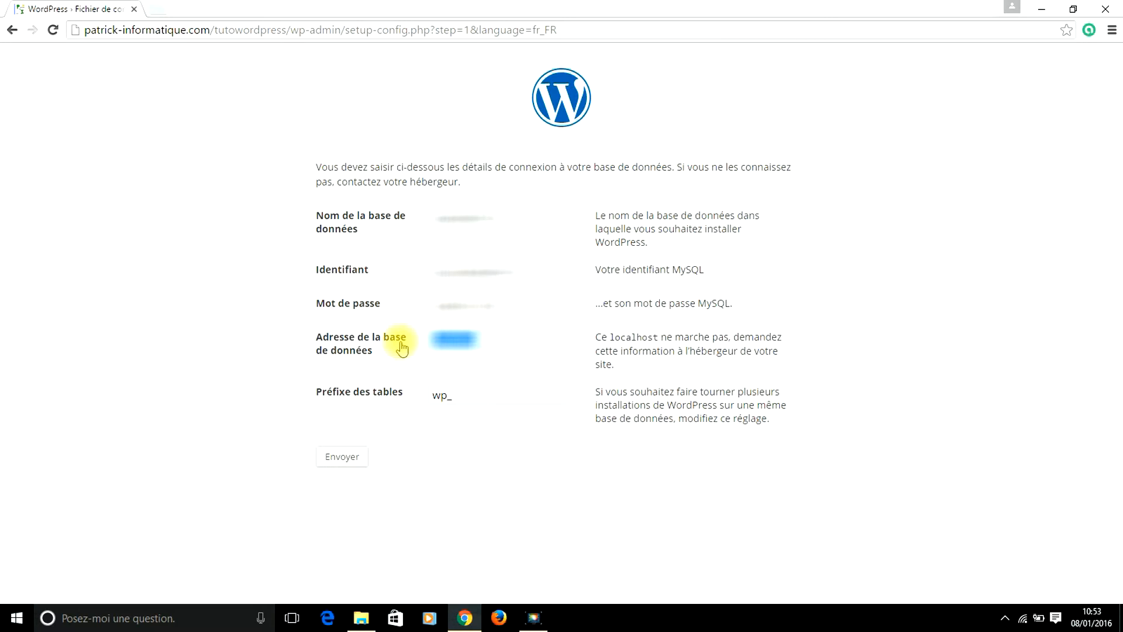
pyautogui.press('BackSpace')
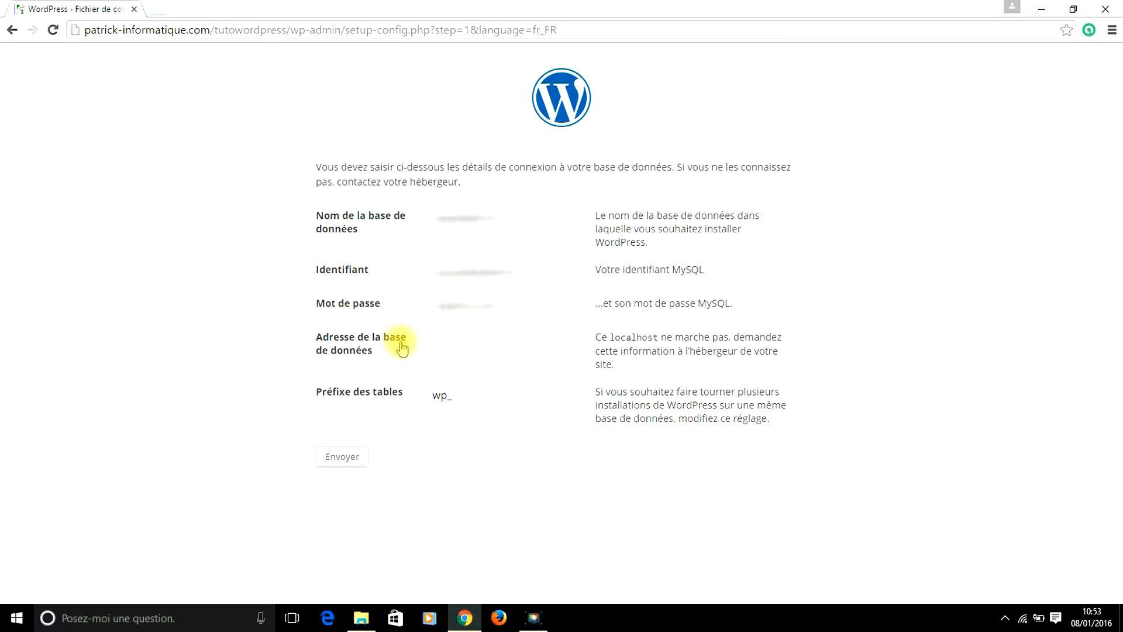
pyautogui.write('********************')
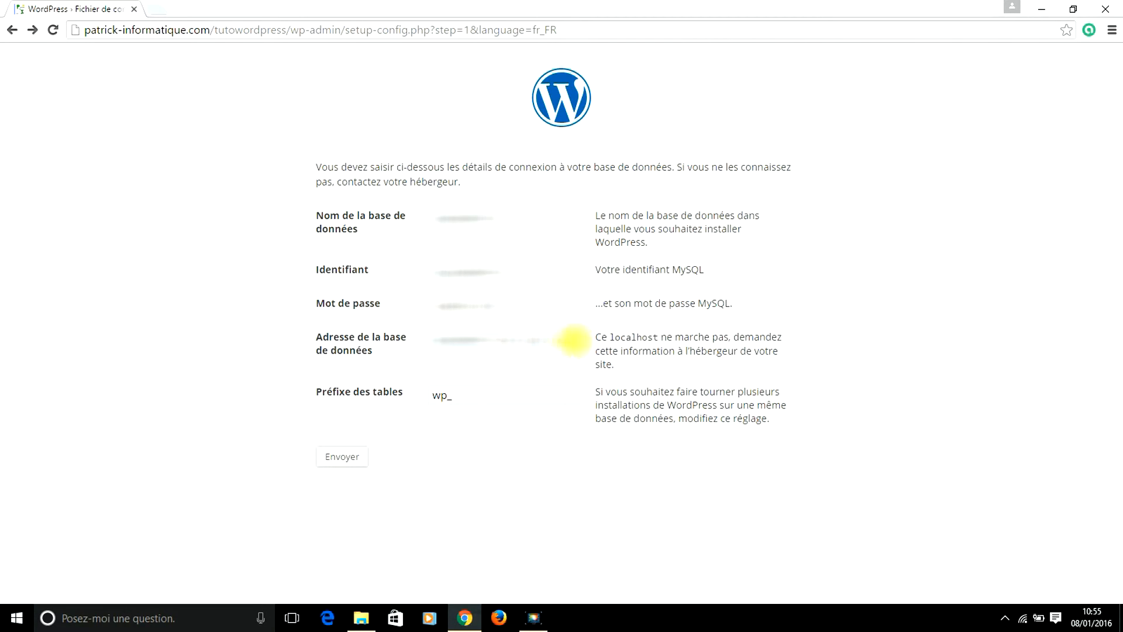
# Submit the database connection details and launch the WordPress installation
pyautogui.click(357, 460)
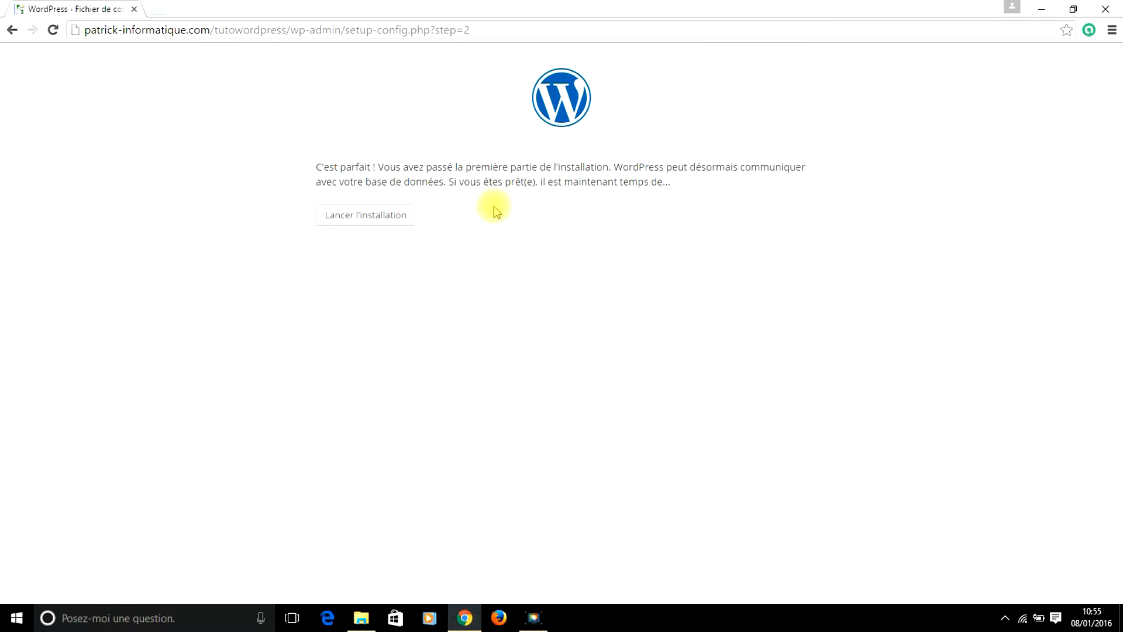
pyautogui.click(366, 225)
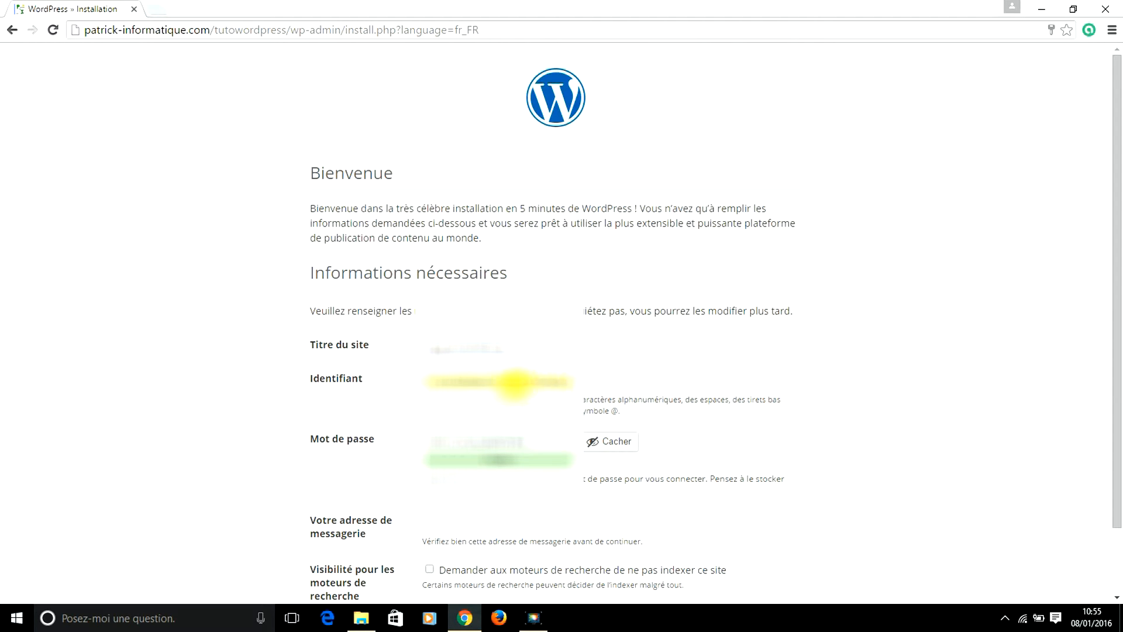
# Set the site title to Tuto WordPress and replace the suggested administrator password with a custom one
pyautogui.scroll(-1, 559, 377)
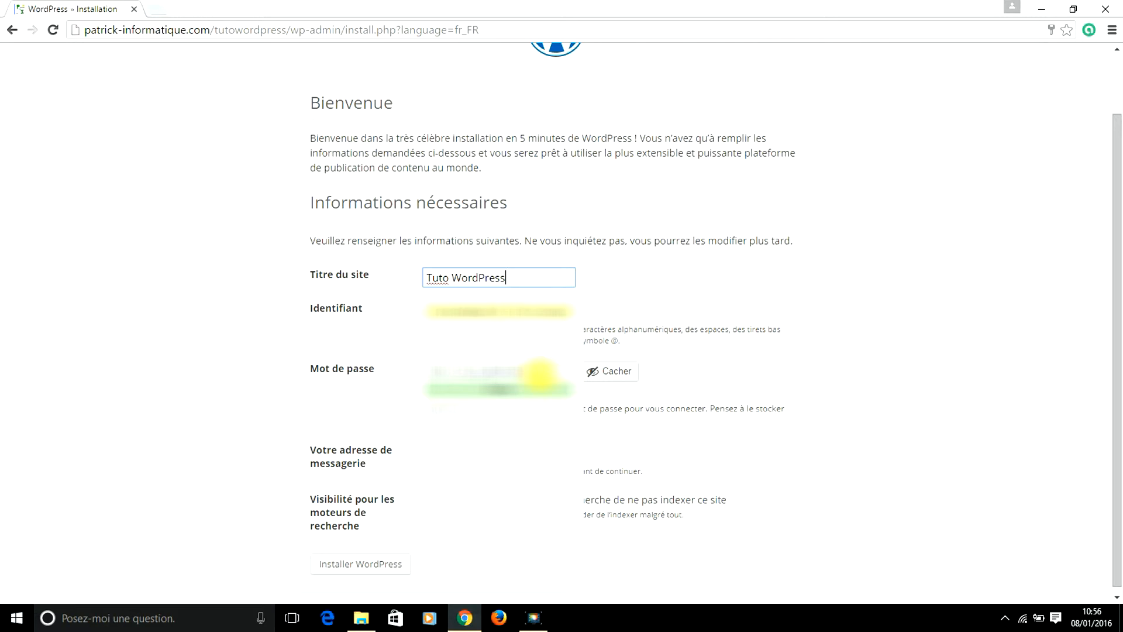
pyautogui.moveTo(539, 372); pyautogui.dragTo(322, 370)
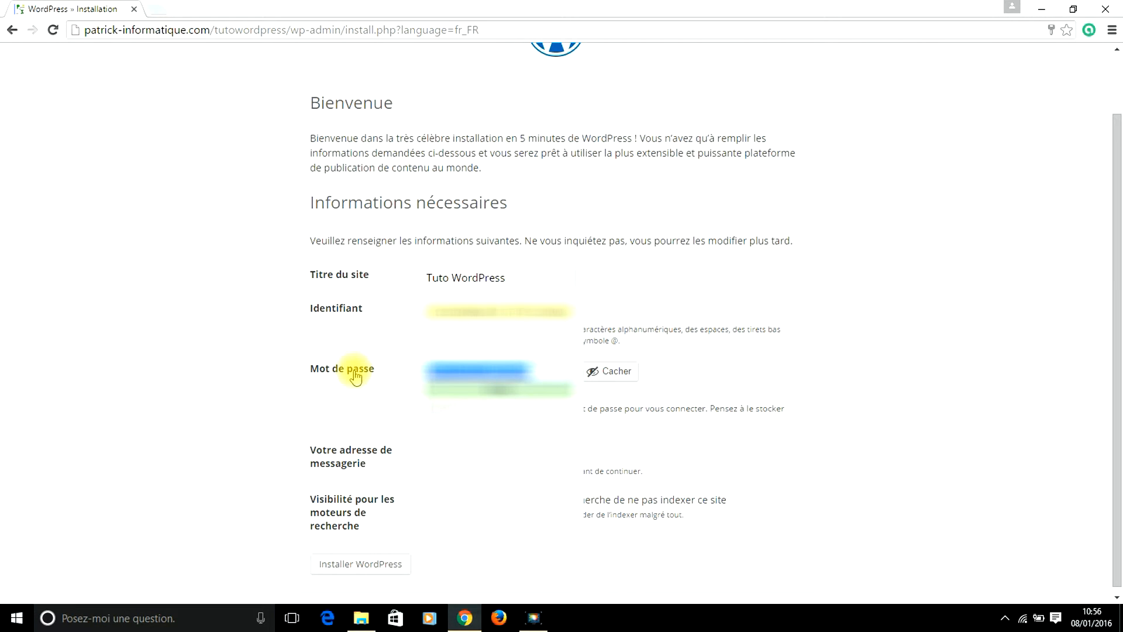
pyautogui.press('BackSpace')
pyautogui.write('•••••')
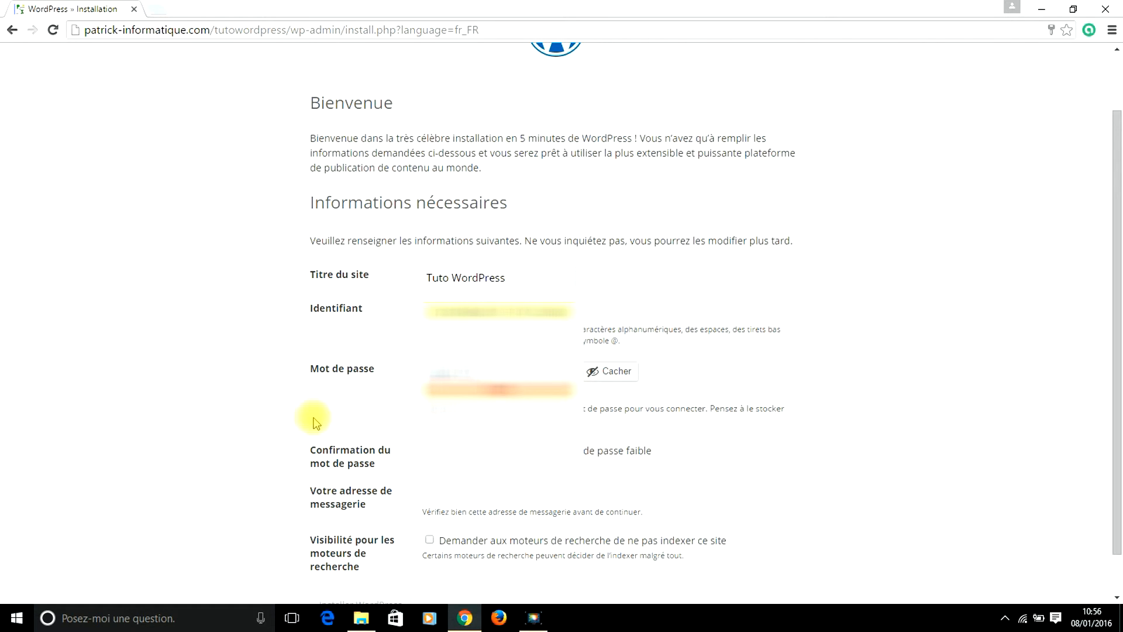
pyautogui.write('••')
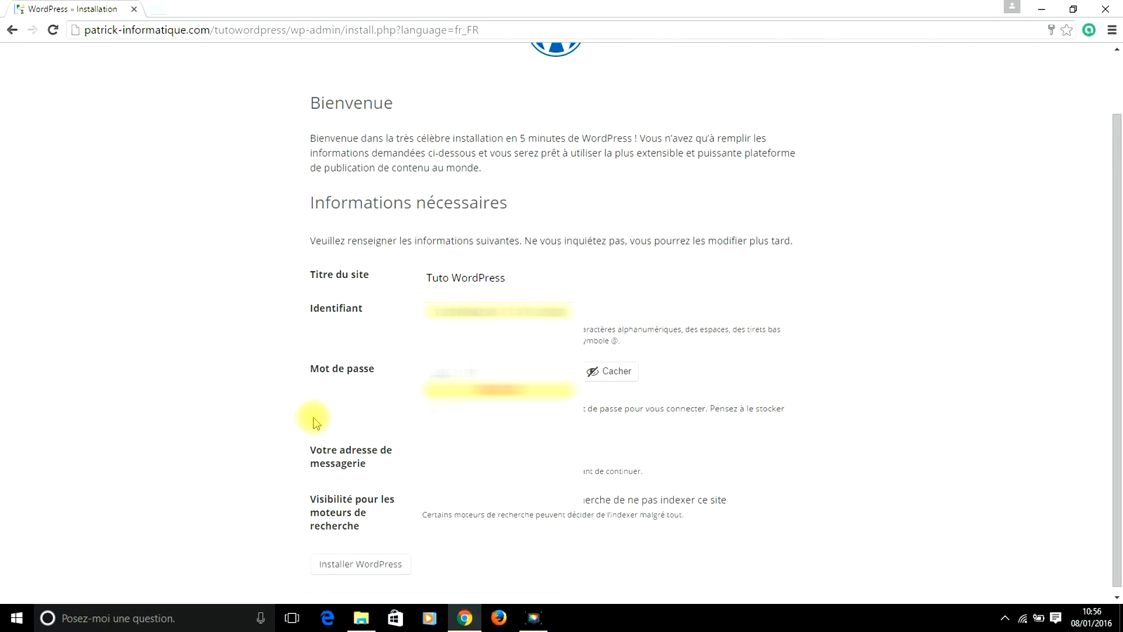
pyautogui.write('••')
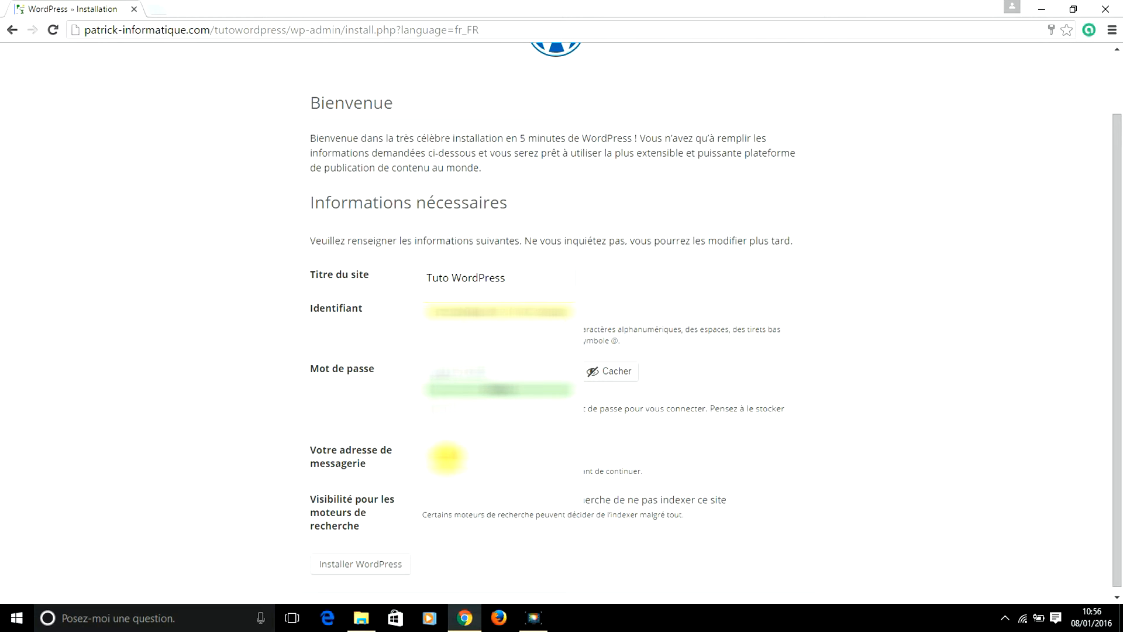
# Enter the administrator's e-mail address and install WordPress, declining the browser's offer to update the saved password
pyautogui.write('•••')
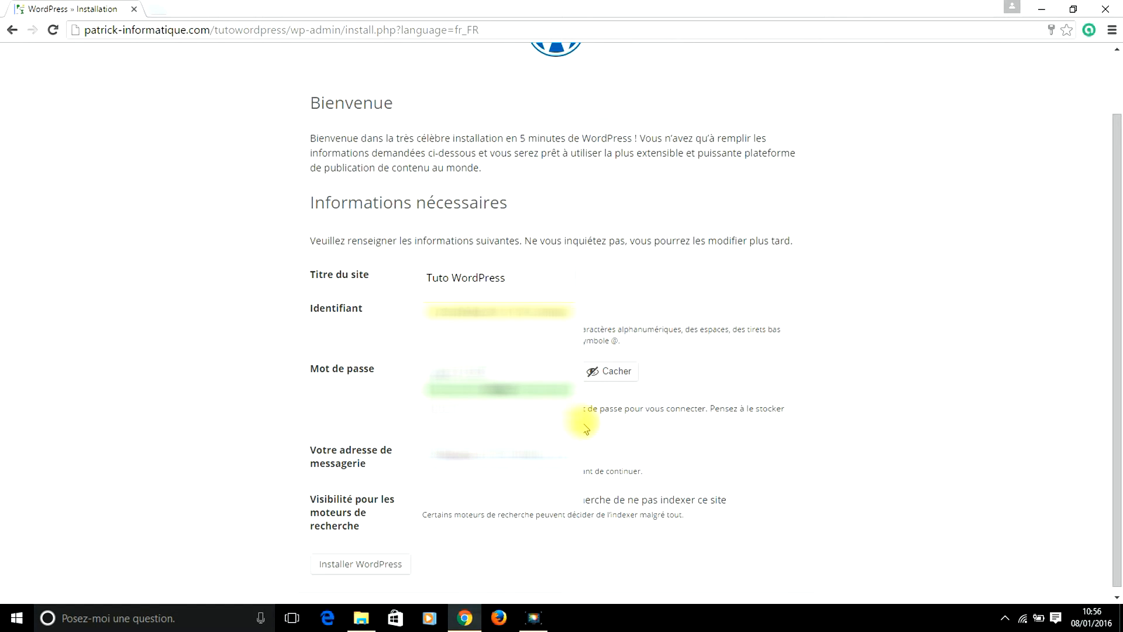
pyautogui.scroll(-1, 585, 427)
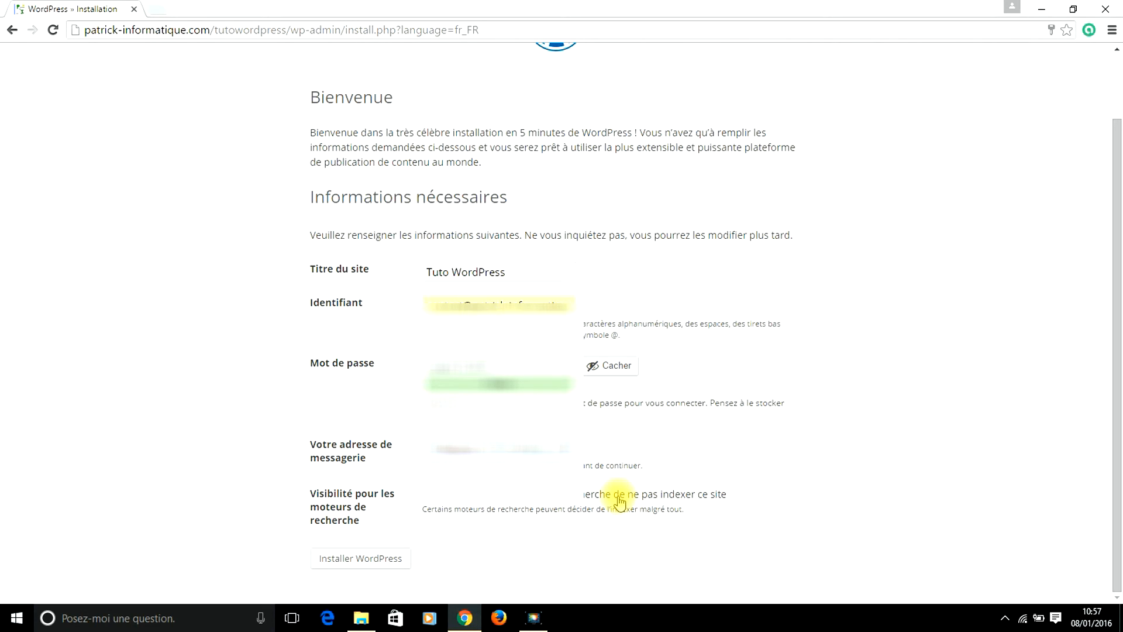
pyautogui.click(358, 561)
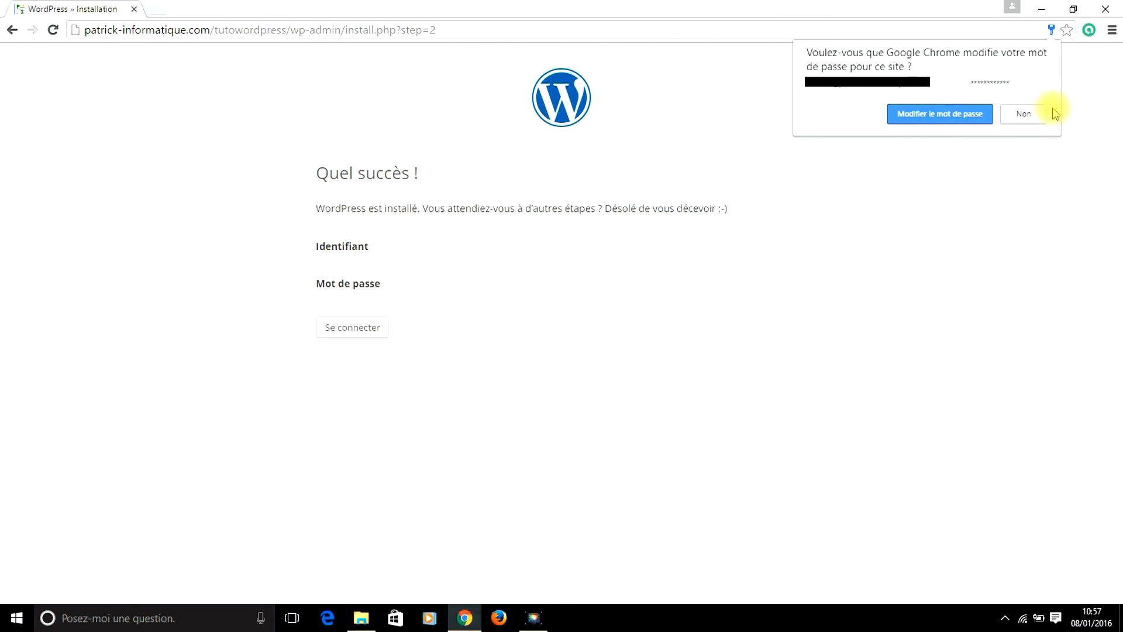
pyautogui.click(1031, 114)
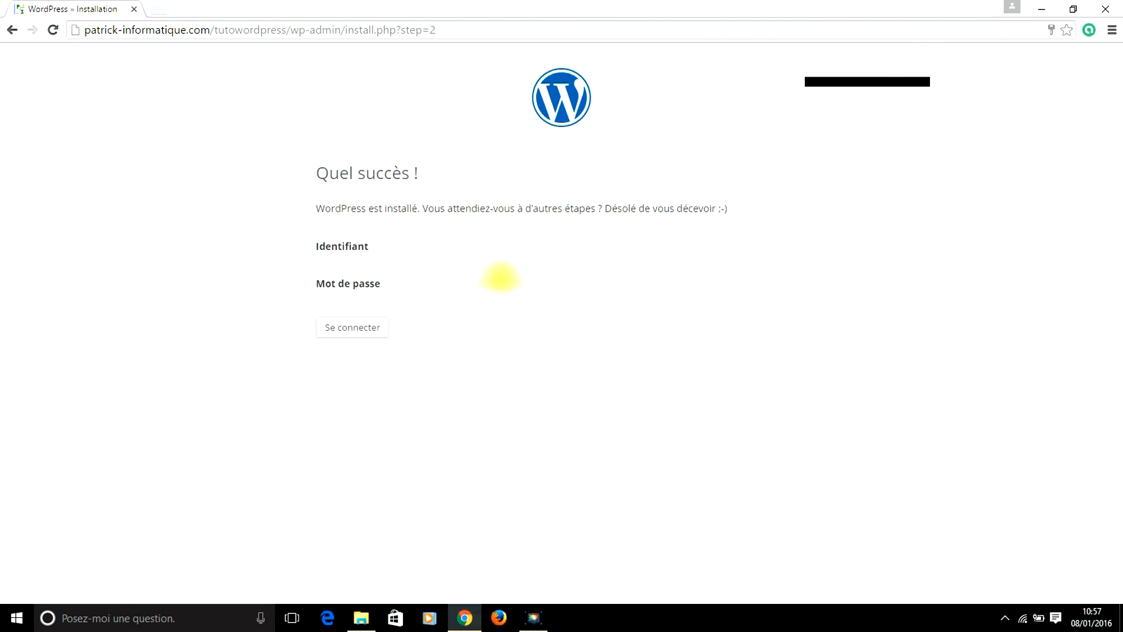
# Open the new site's login page and replace the prefilled password with the administrator password
pyautogui.click(352, 326)
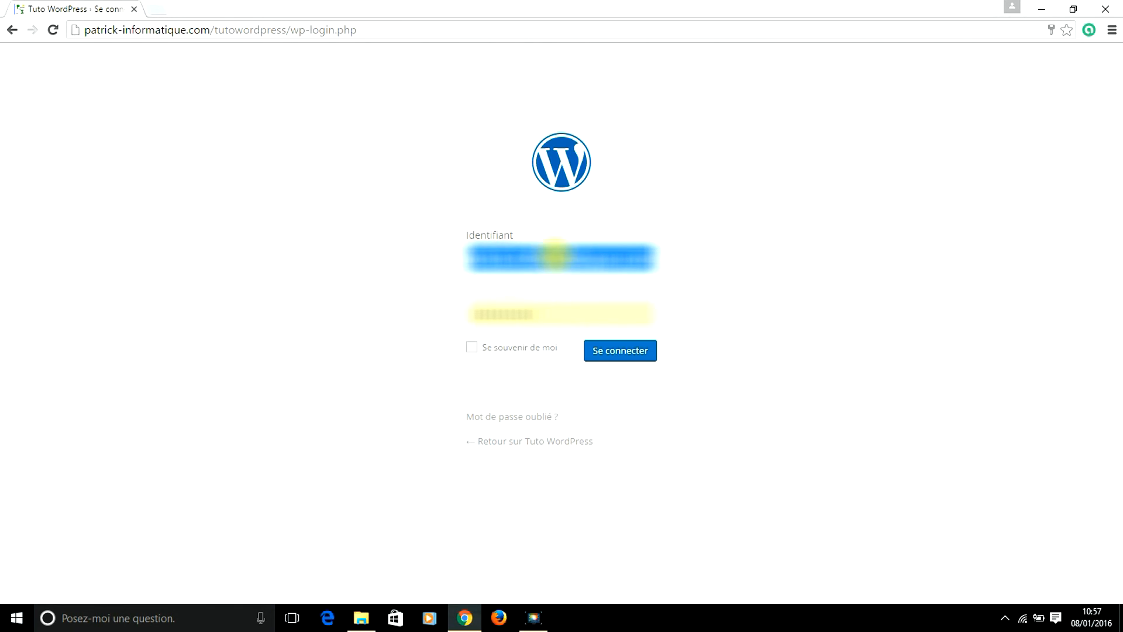
pyautogui.click(553, 312)
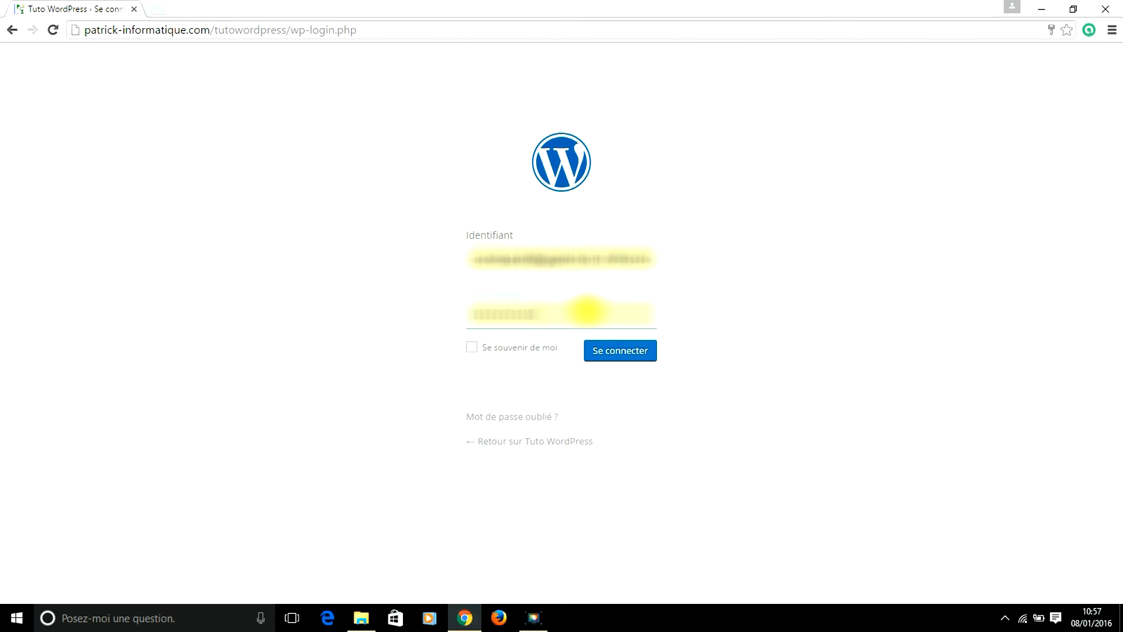
pyautogui.press('BackSpace')
pyautogui.press('BackSpace')
pyautogui.press('BackSpace')
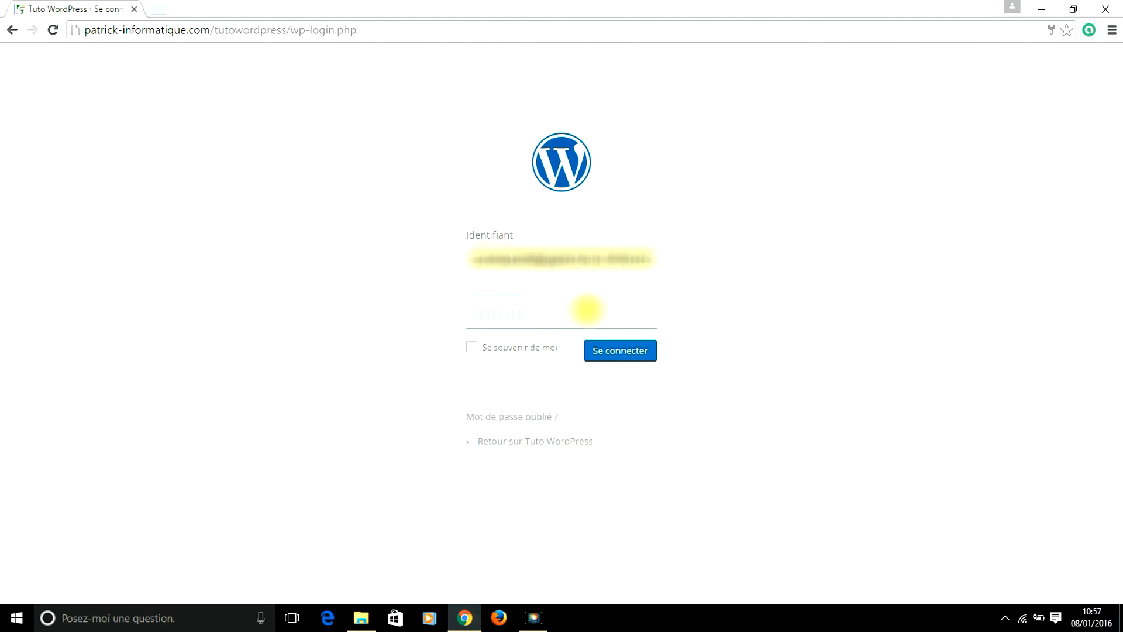
# Log in to the WordPress dashboard with Se souvenir de moi enabled and let the browser update the saved password
pyautogui.click(471, 348)
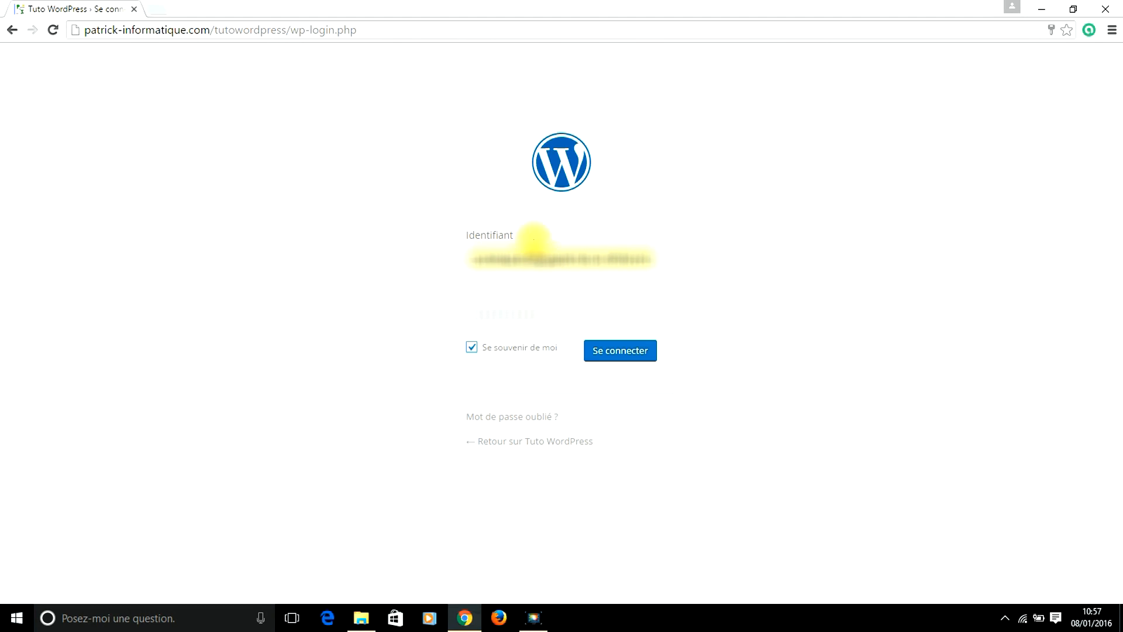
pyautogui.click(635, 353)
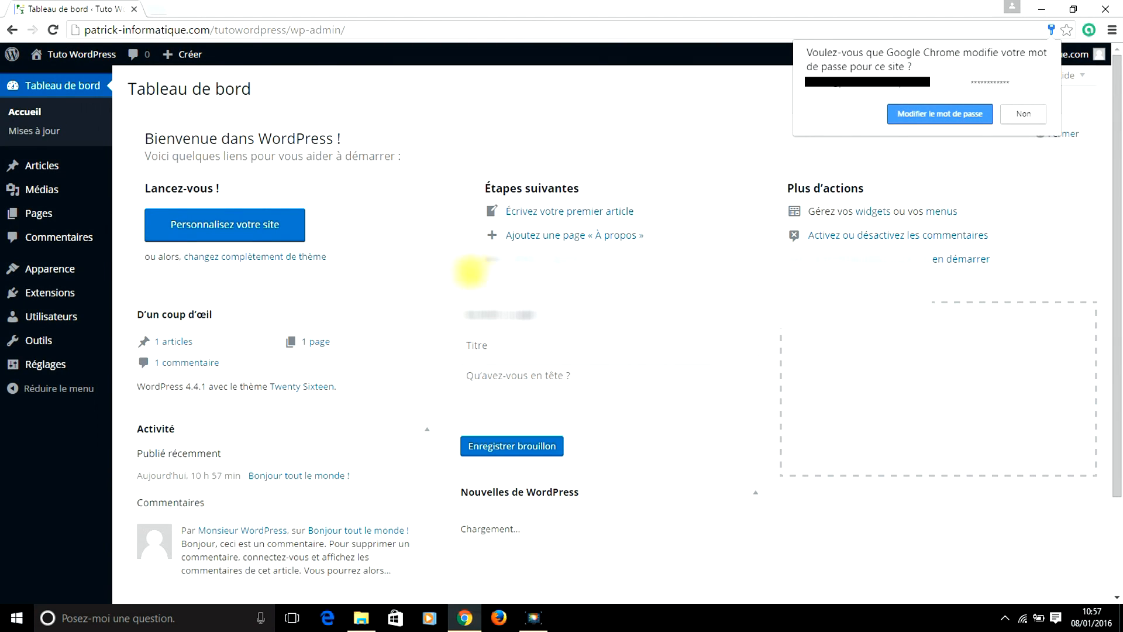
pyautogui.click(945, 113)
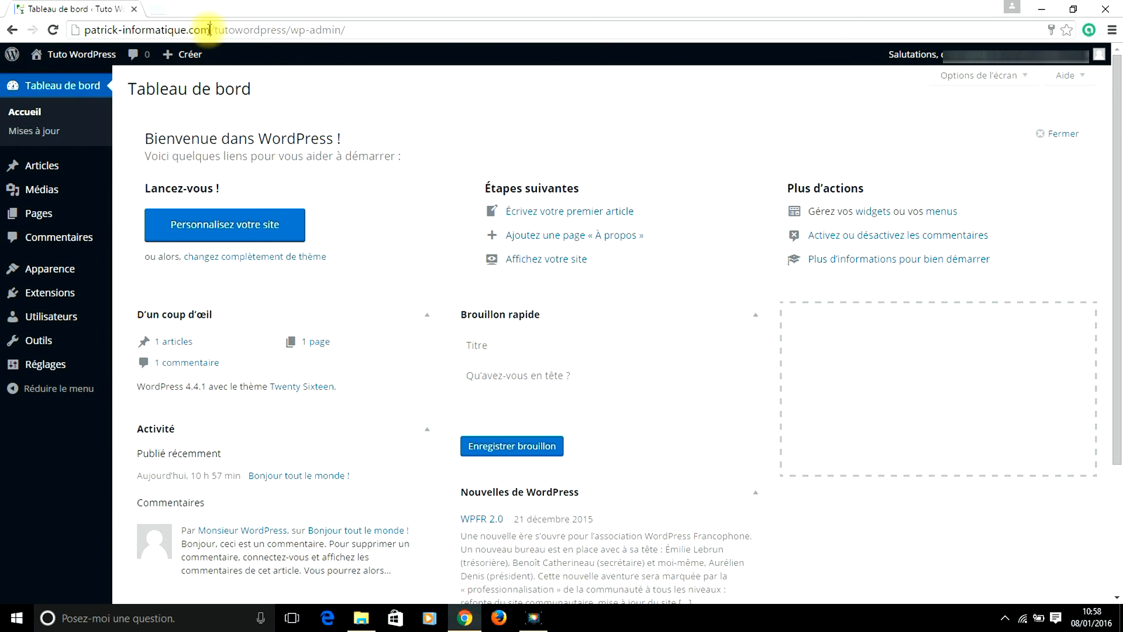
# Remove the tutowordpress folder from the dashboard address so that /wp-admin/ directly follows the domain, without loading it
pyautogui.moveTo(210, 30); pyautogui.dragTo(65, 30)
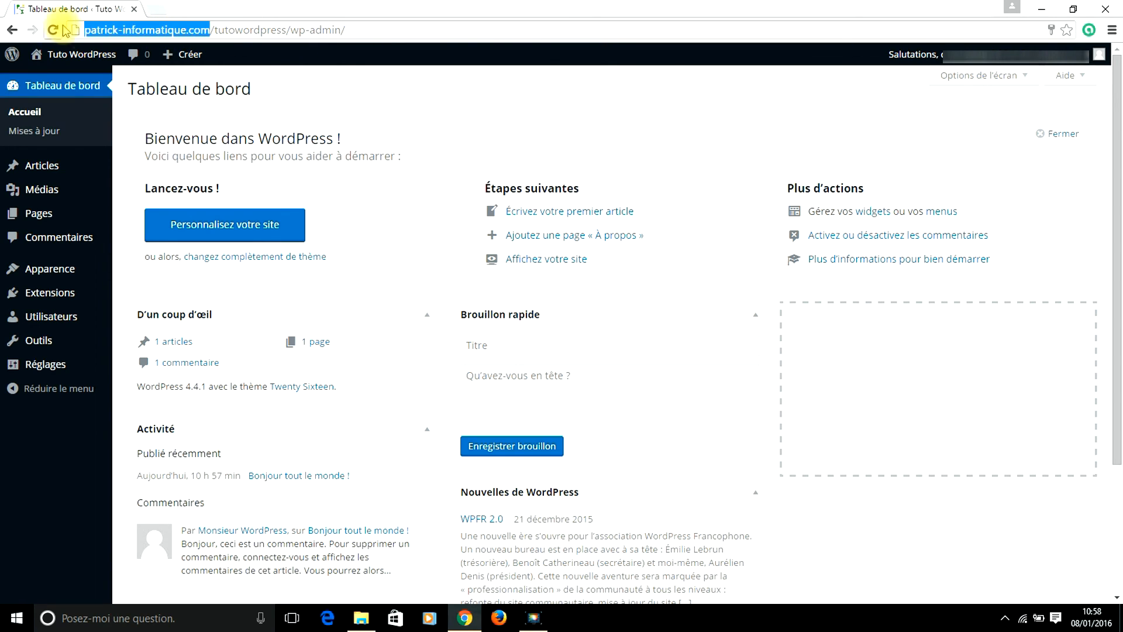
pyautogui.click(216, 29)
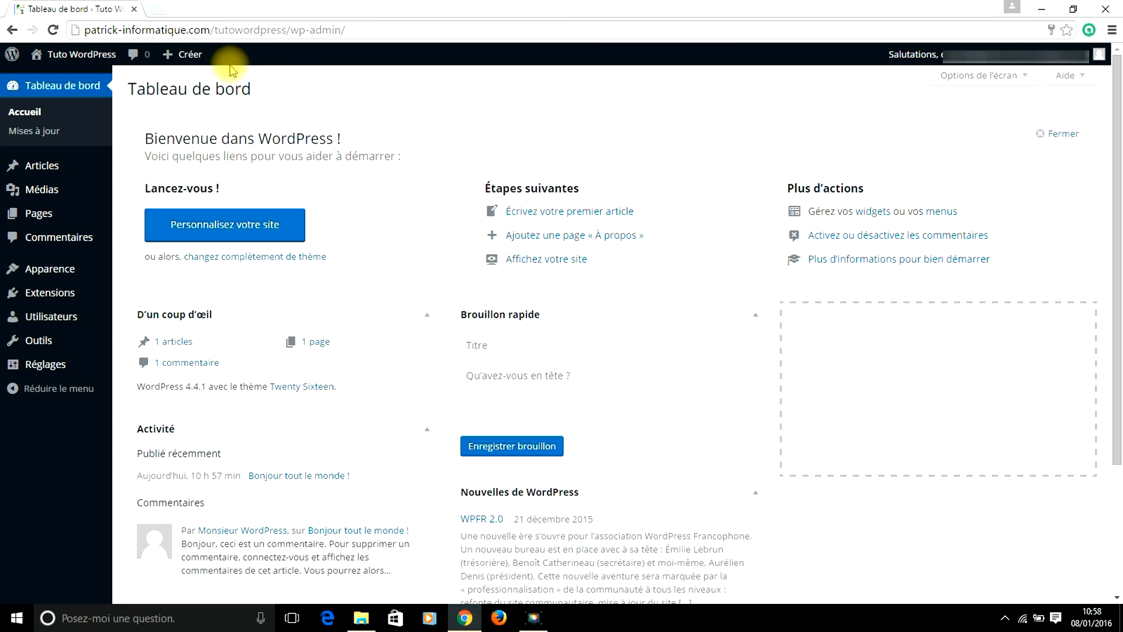
pyautogui.moveTo(217, 30); pyautogui.dragTo(292, 34)
pyautogui.press('Delete')
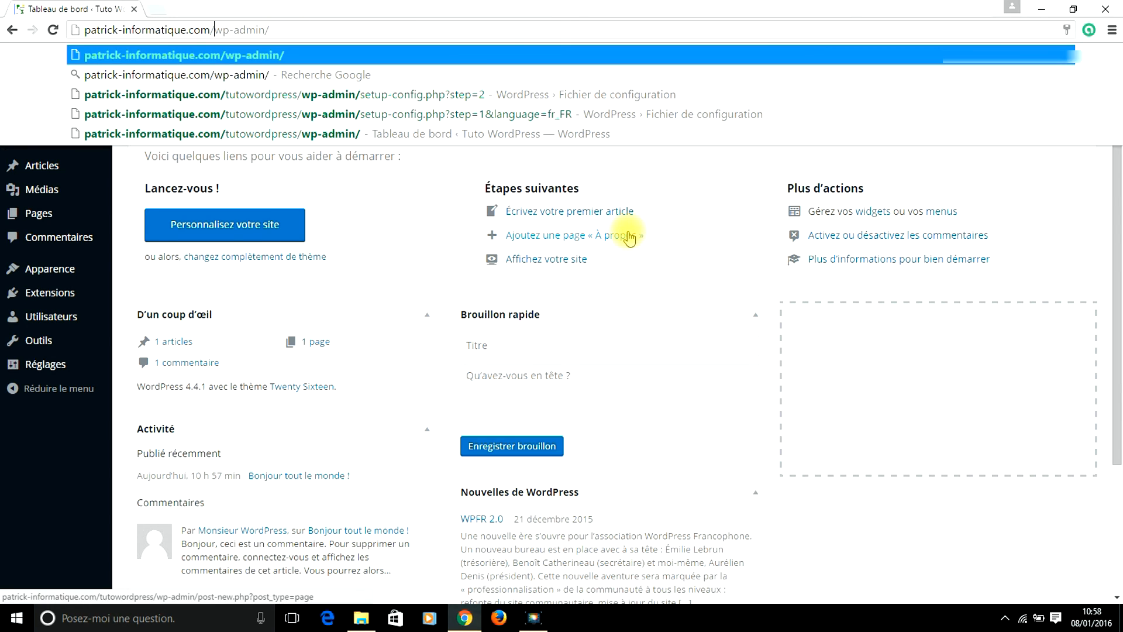
pyautogui.click(672, 291)
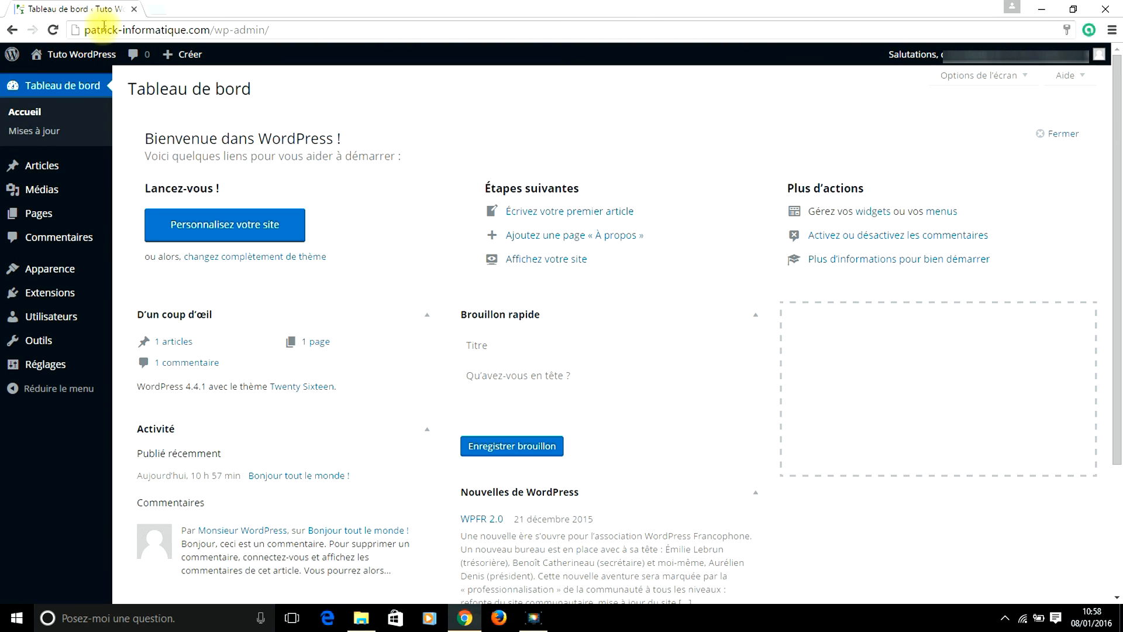